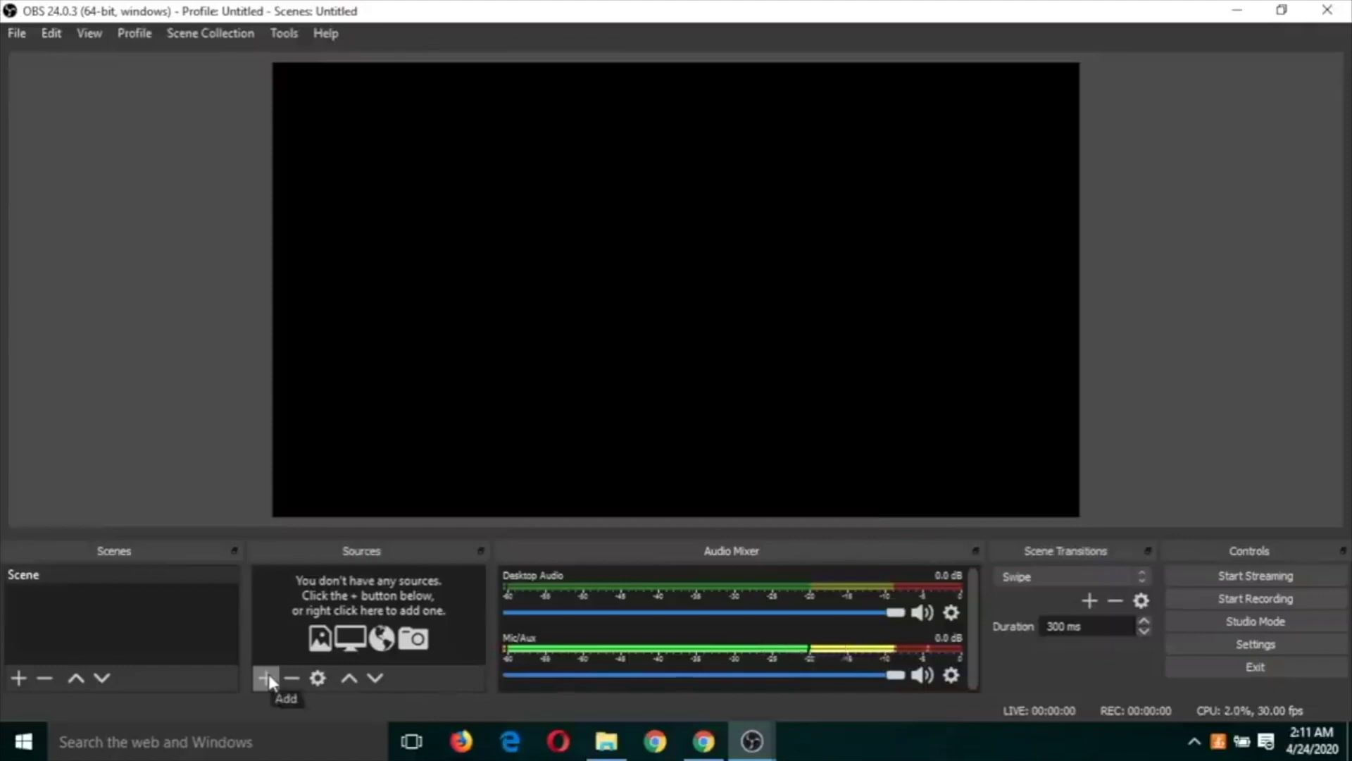
# Open the Add Source list from the + button under the Sources panel.
pyautogui.click(266, 678)
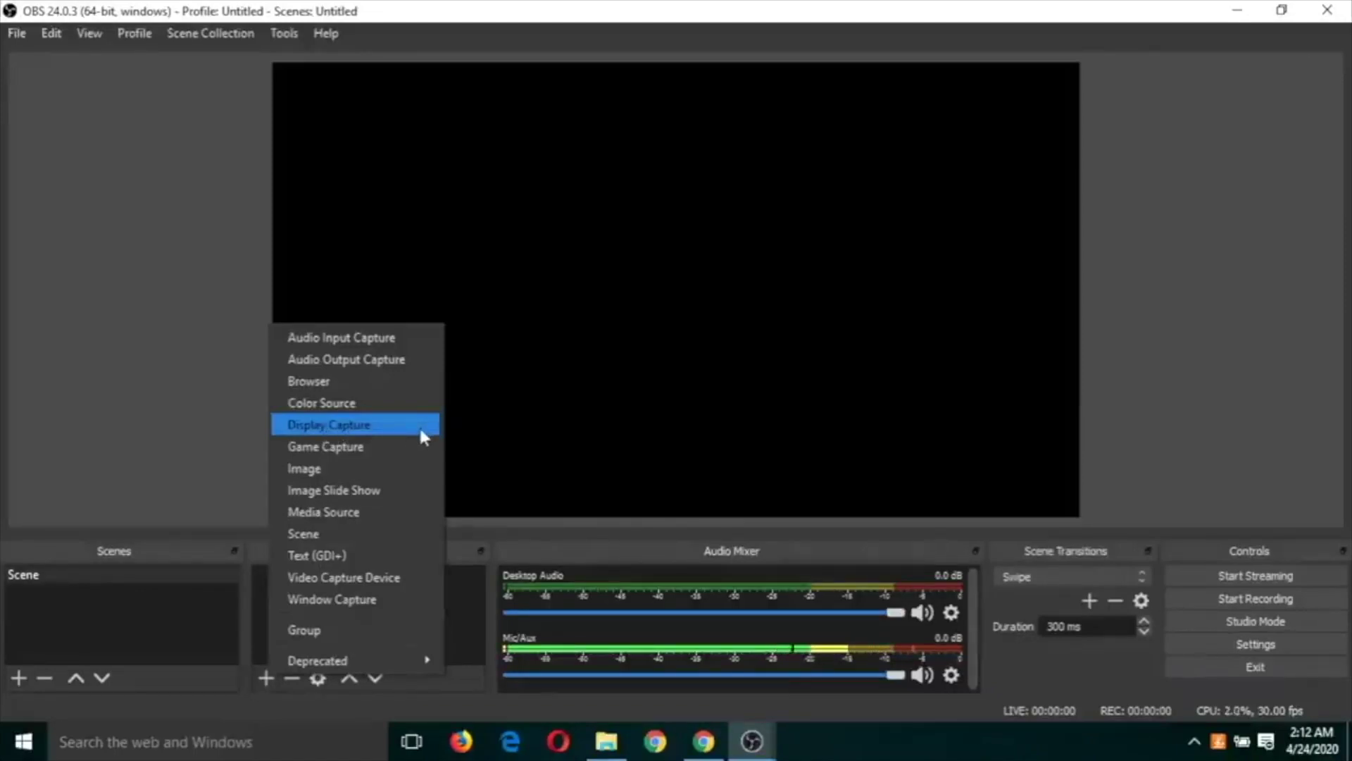
# Add a new Video Capture Device source, accepting the default webcam properties.
pyautogui.click(363, 580)
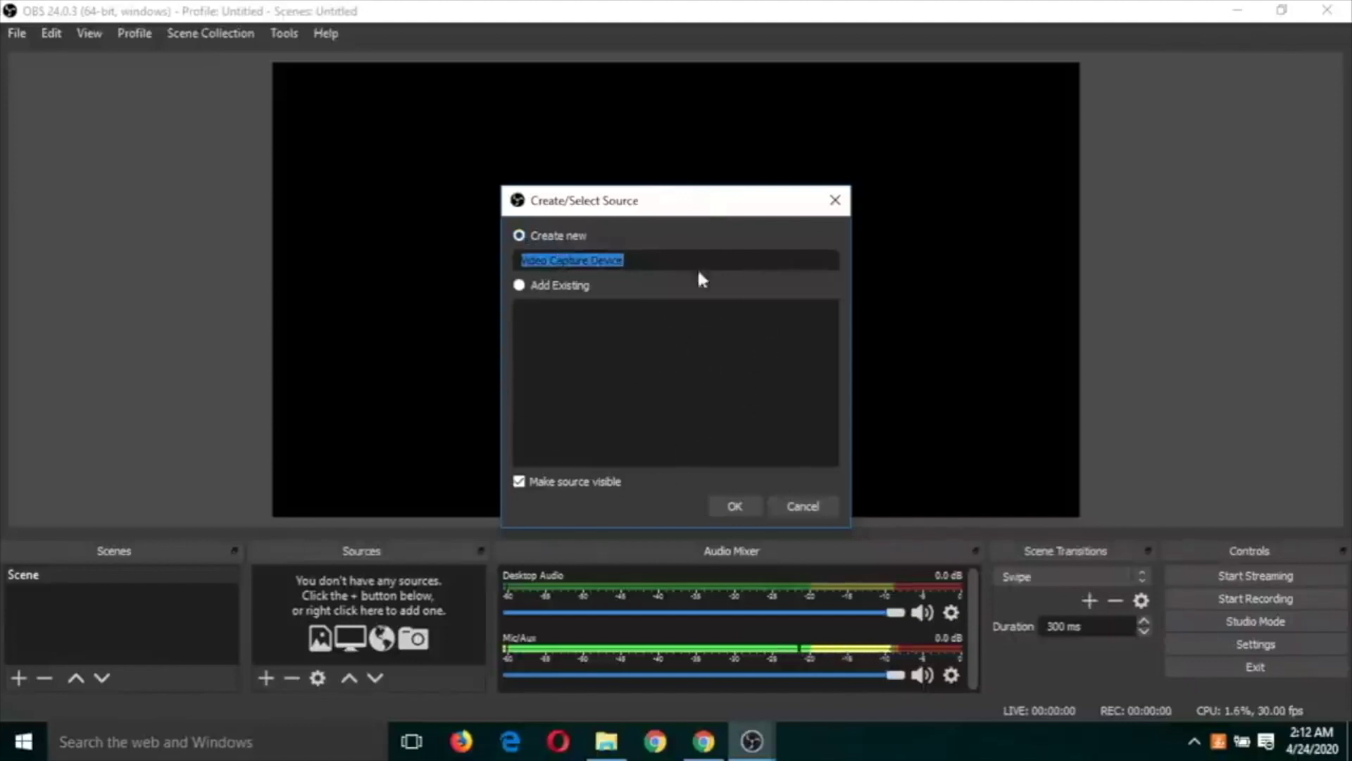
pyautogui.click(737, 508)
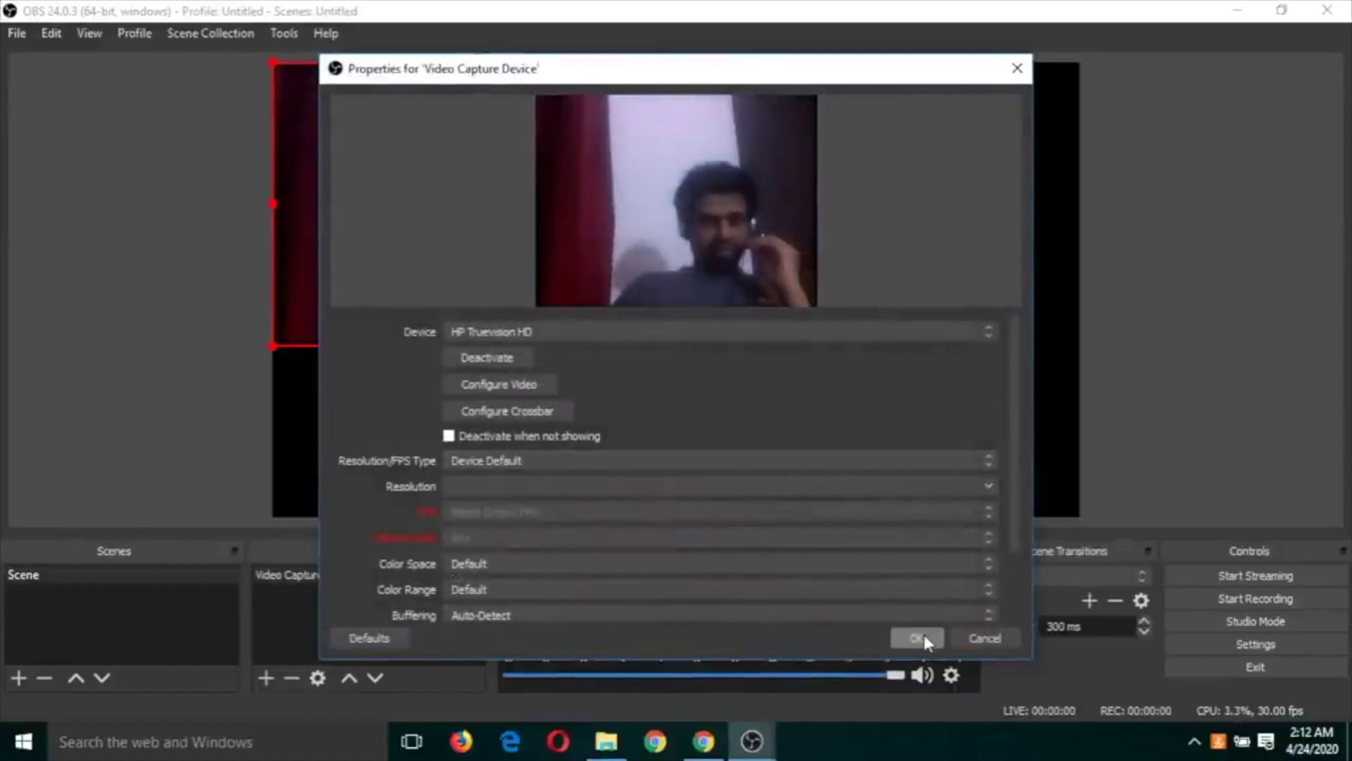
pyautogui.click(919, 637)
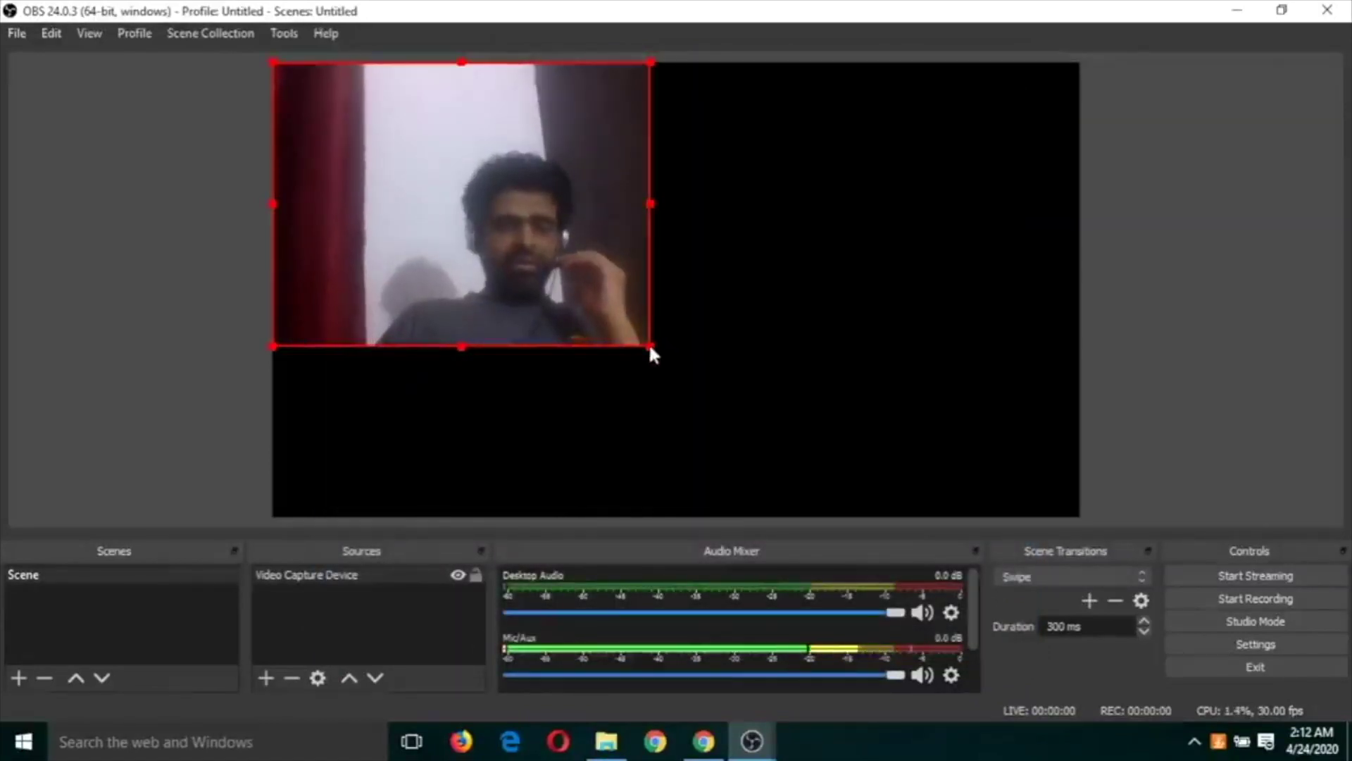
# Resize the webcam feed into a small box and move it from top-left to the bottom-right corner.
pyautogui.moveTo(651, 347); pyautogui.dragTo(352, 176)
pyautogui.moveTo(330, 129); pyautogui.dragTo(966, 442)
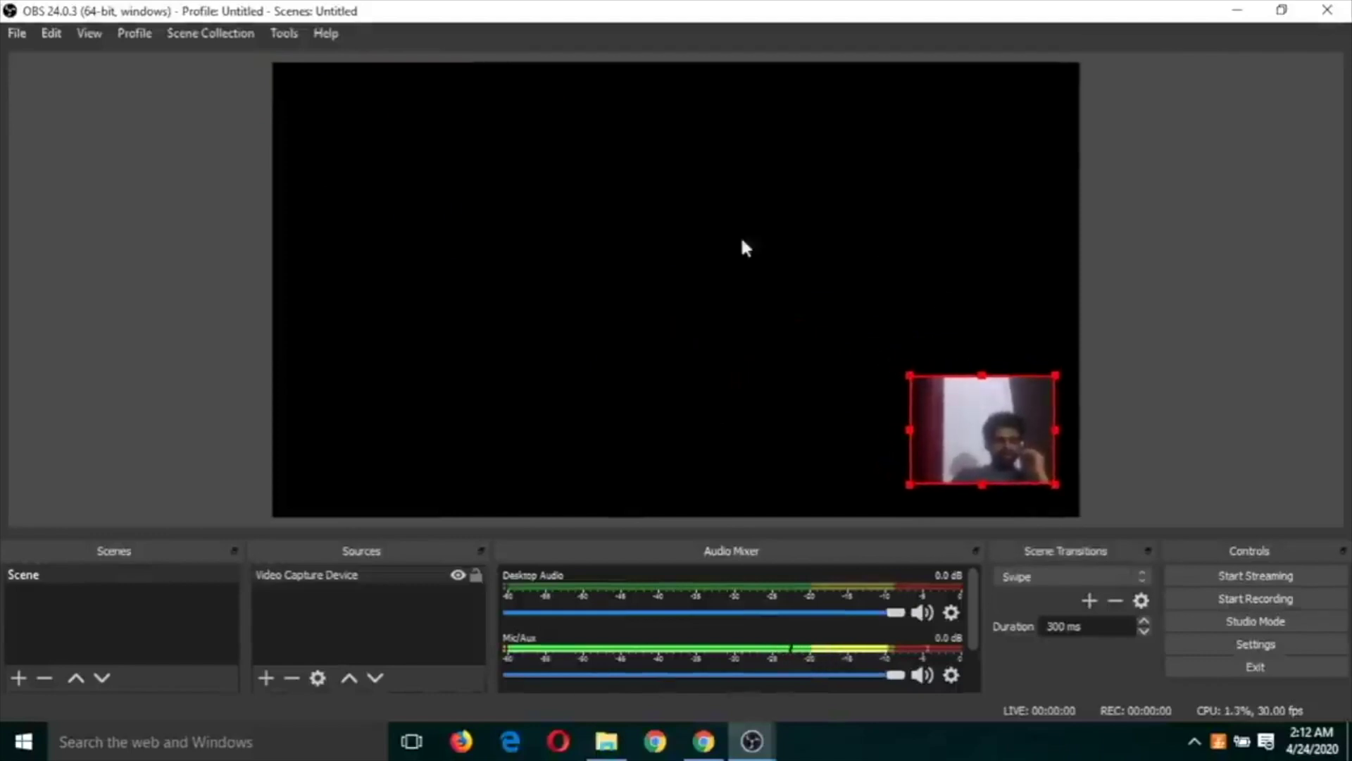
pyautogui.moveTo(998, 431); pyautogui.dragTo(1026, 456)
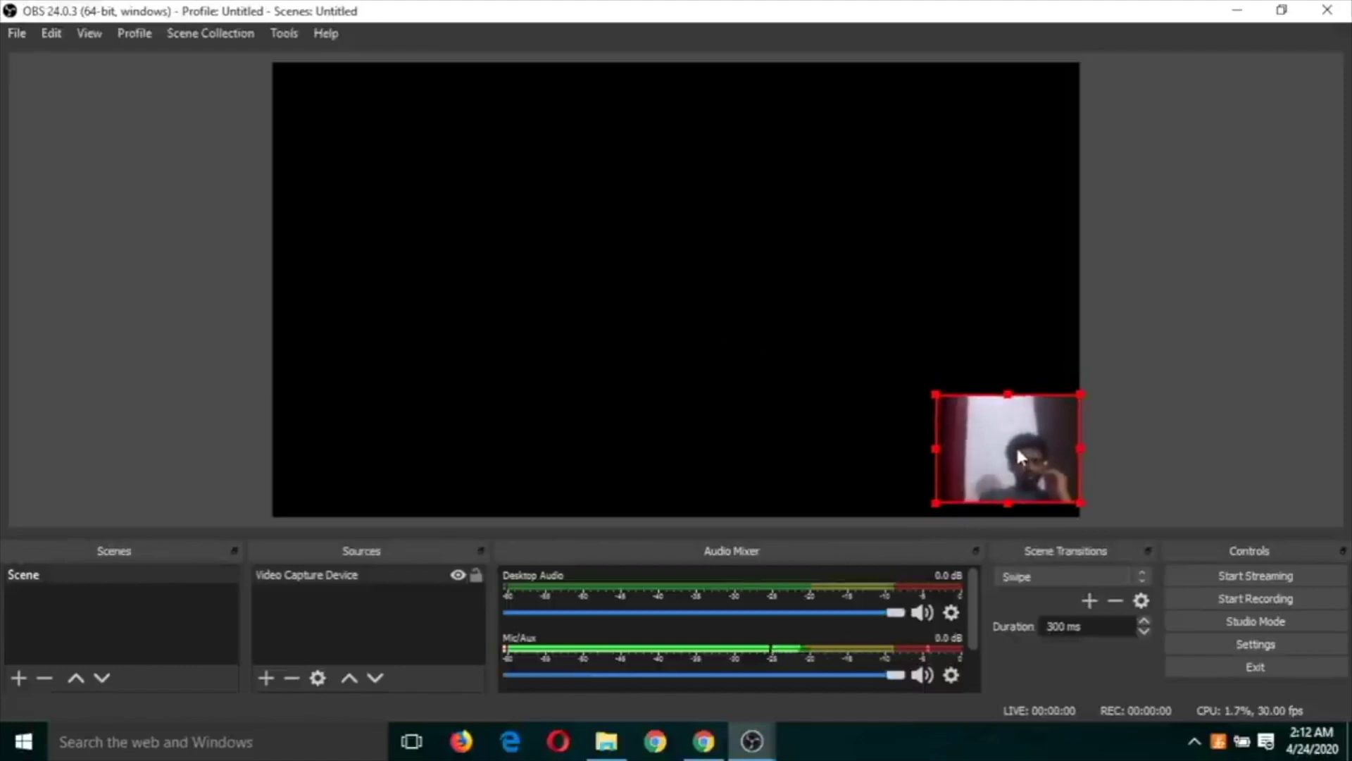
pyautogui.moveTo(936, 396); pyautogui.dragTo(964, 414)
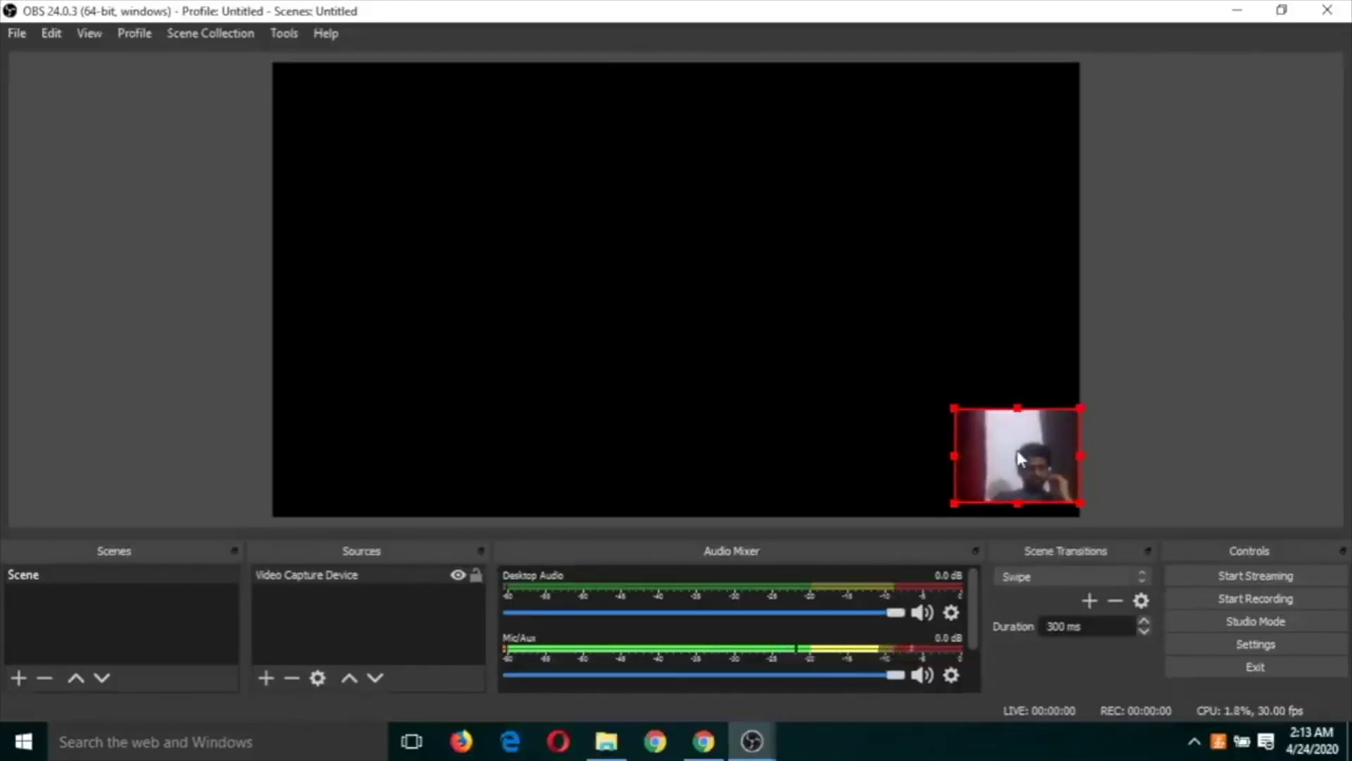
pyautogui.moveTo(1019, 458); pyautogui.dragTo(991, 462)
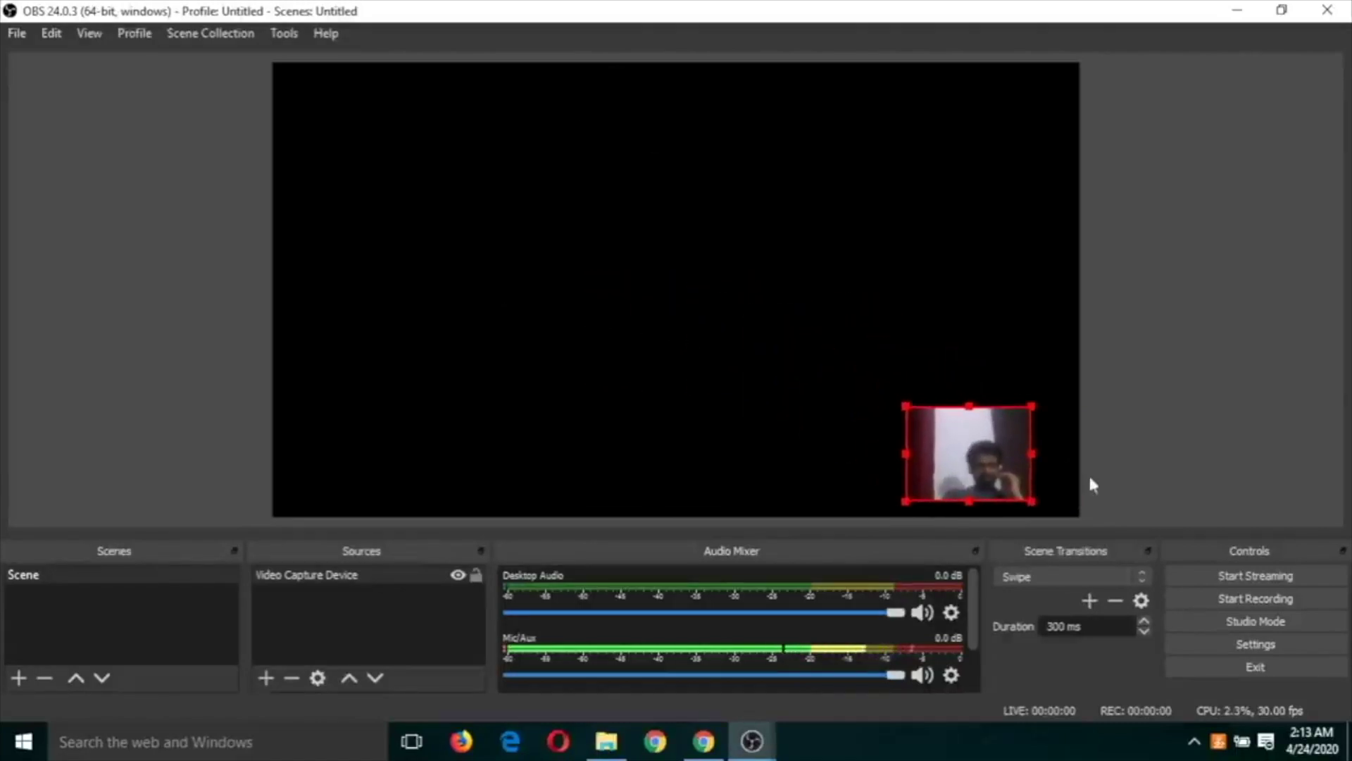
# Record a roughly four-second test clip, then bring up the File menu.
pyautogui.click(1251, 598)
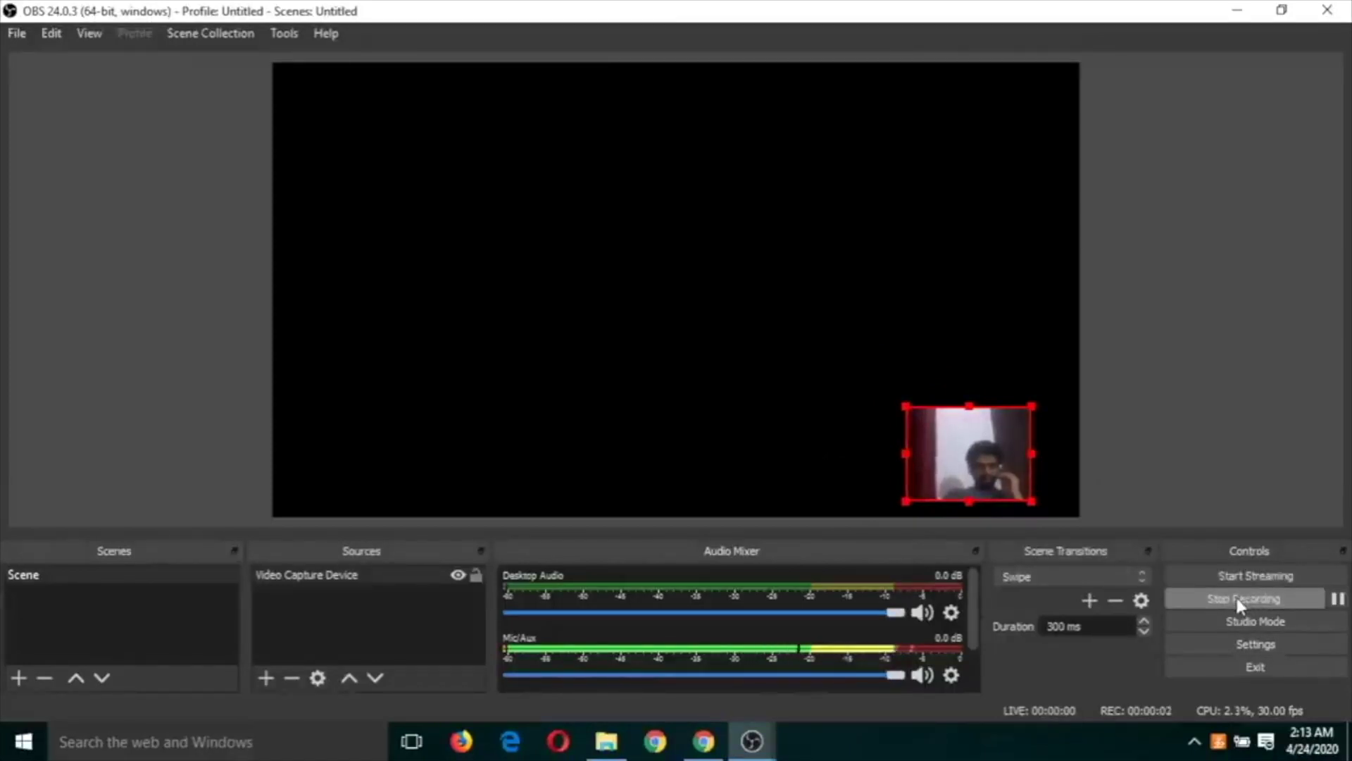
pyautogui.click(1241, 605)
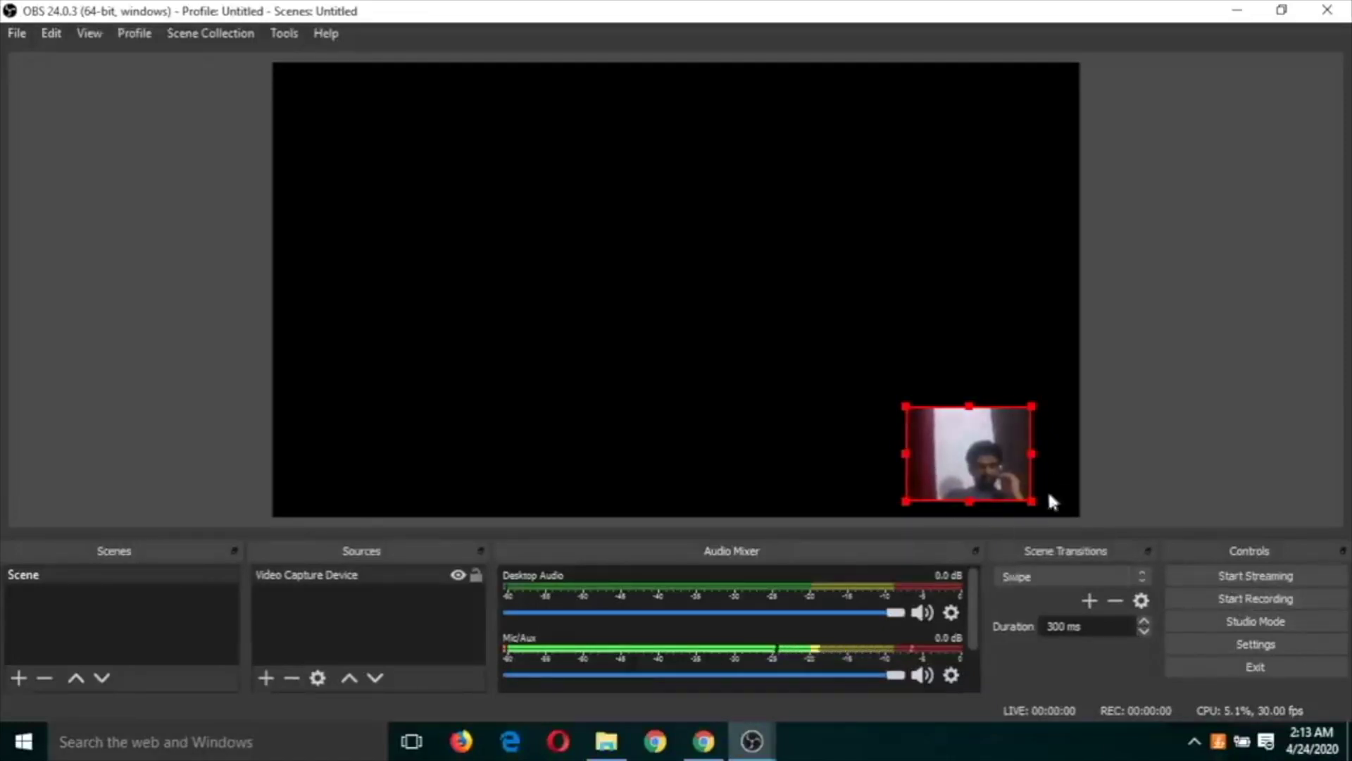
pyautogui.click(10, 35)
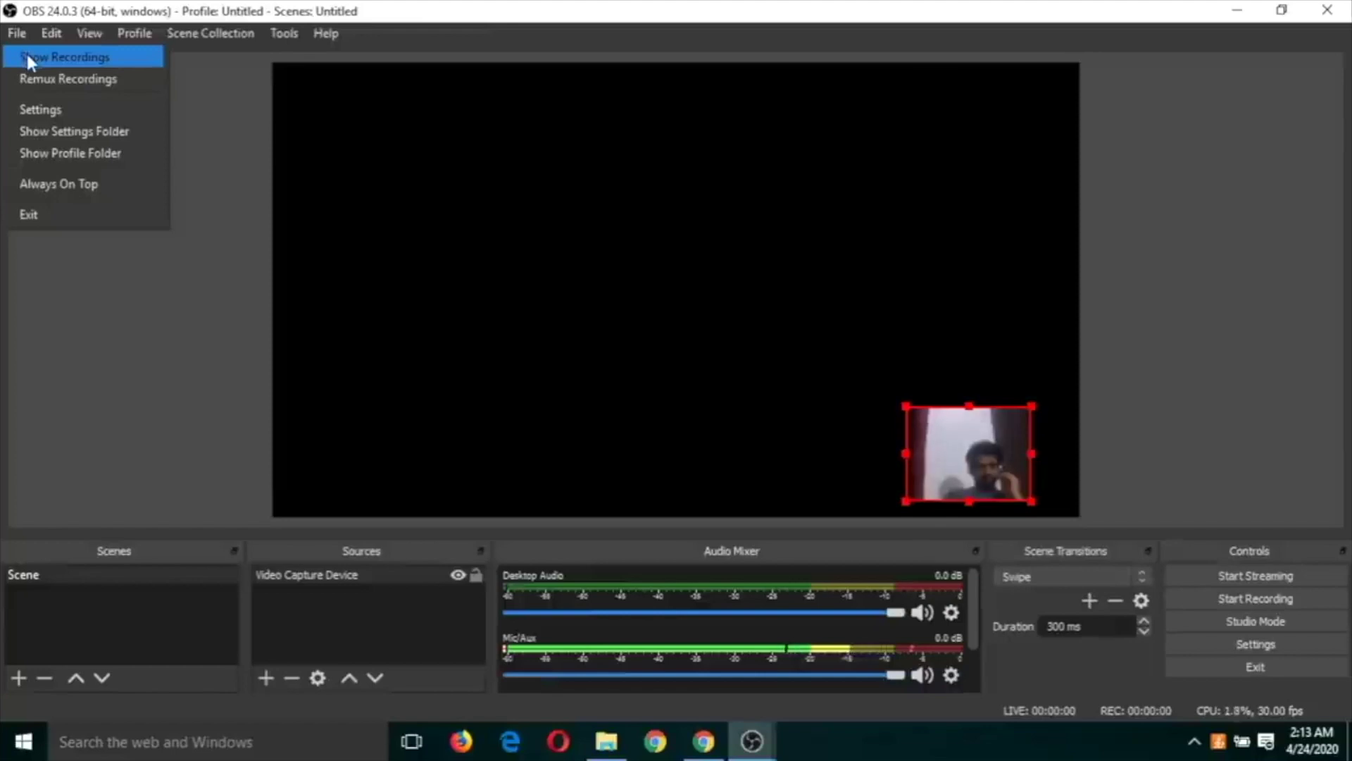
pyautogui.click(28, 57)
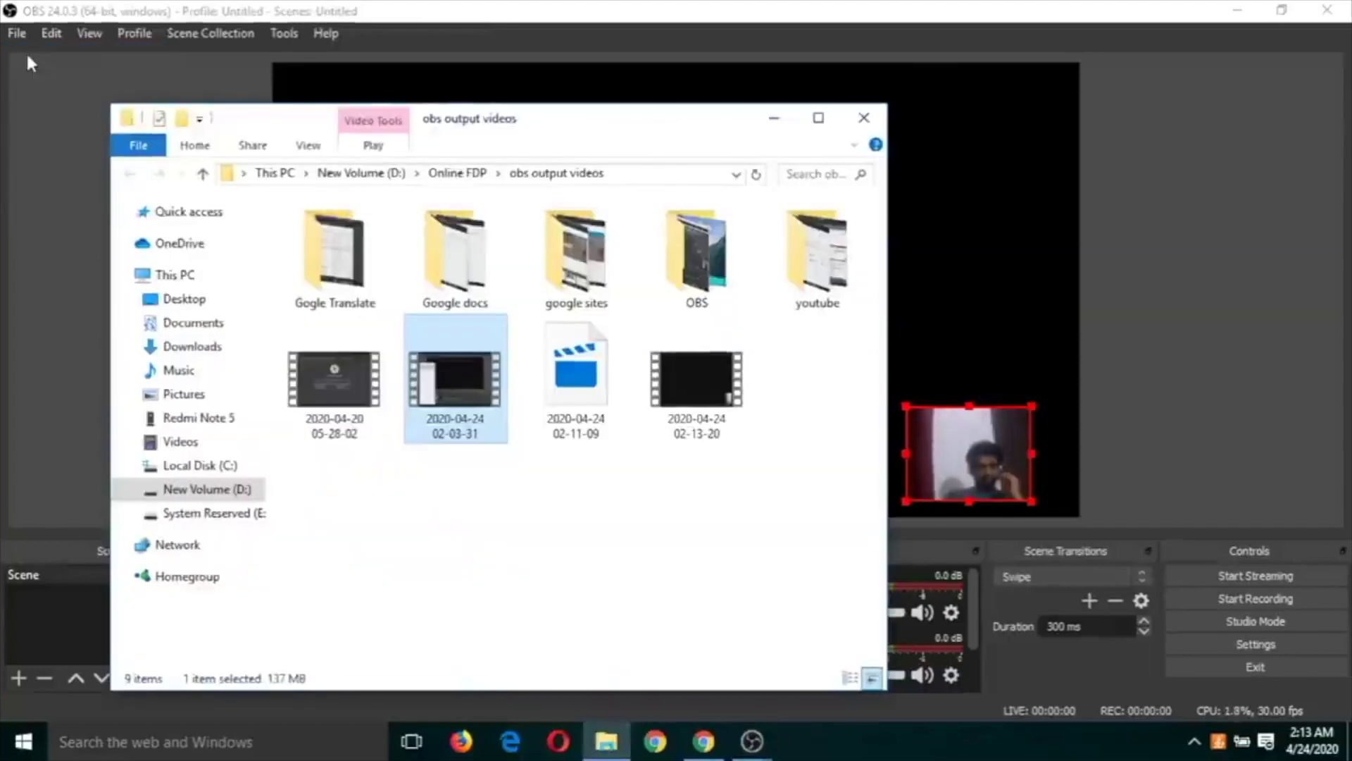
pyautogui.click(701, 409)
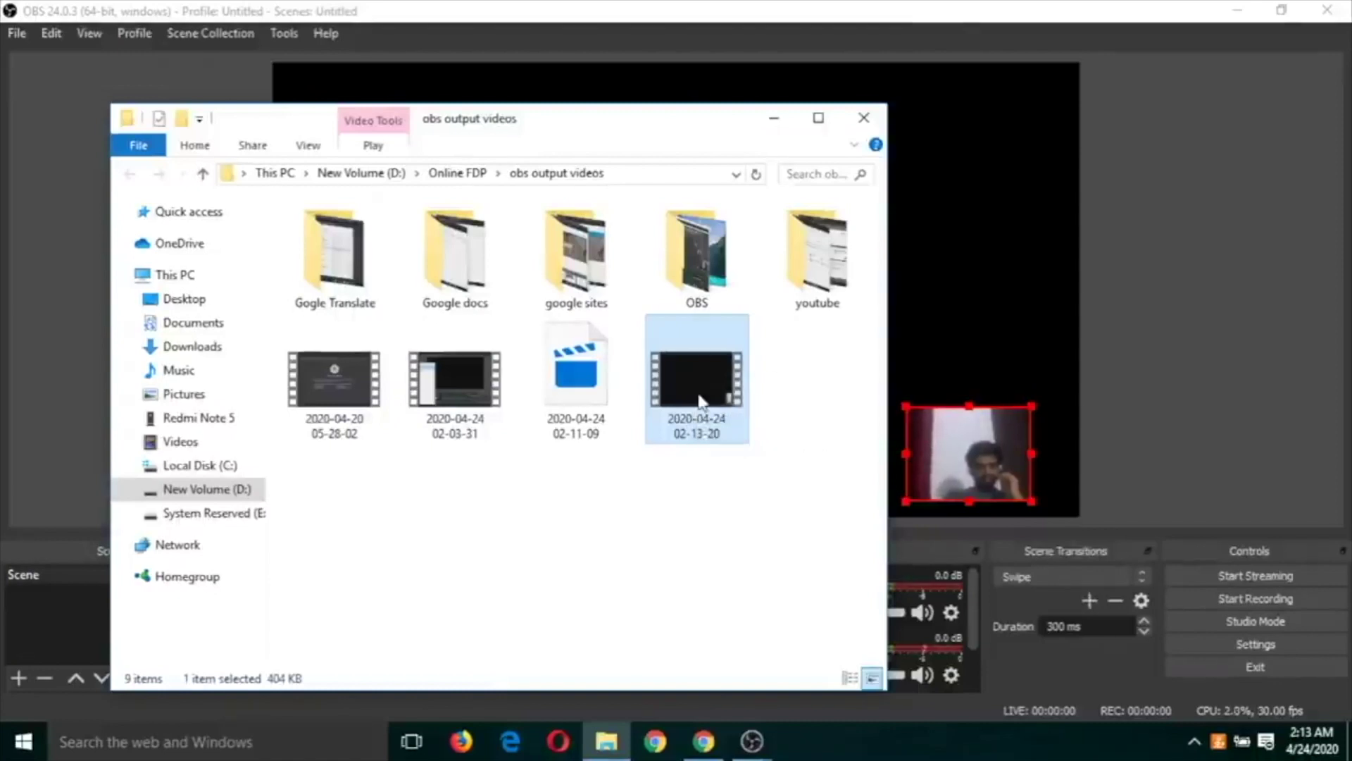
pyautogui.doubleClick(701, 401)
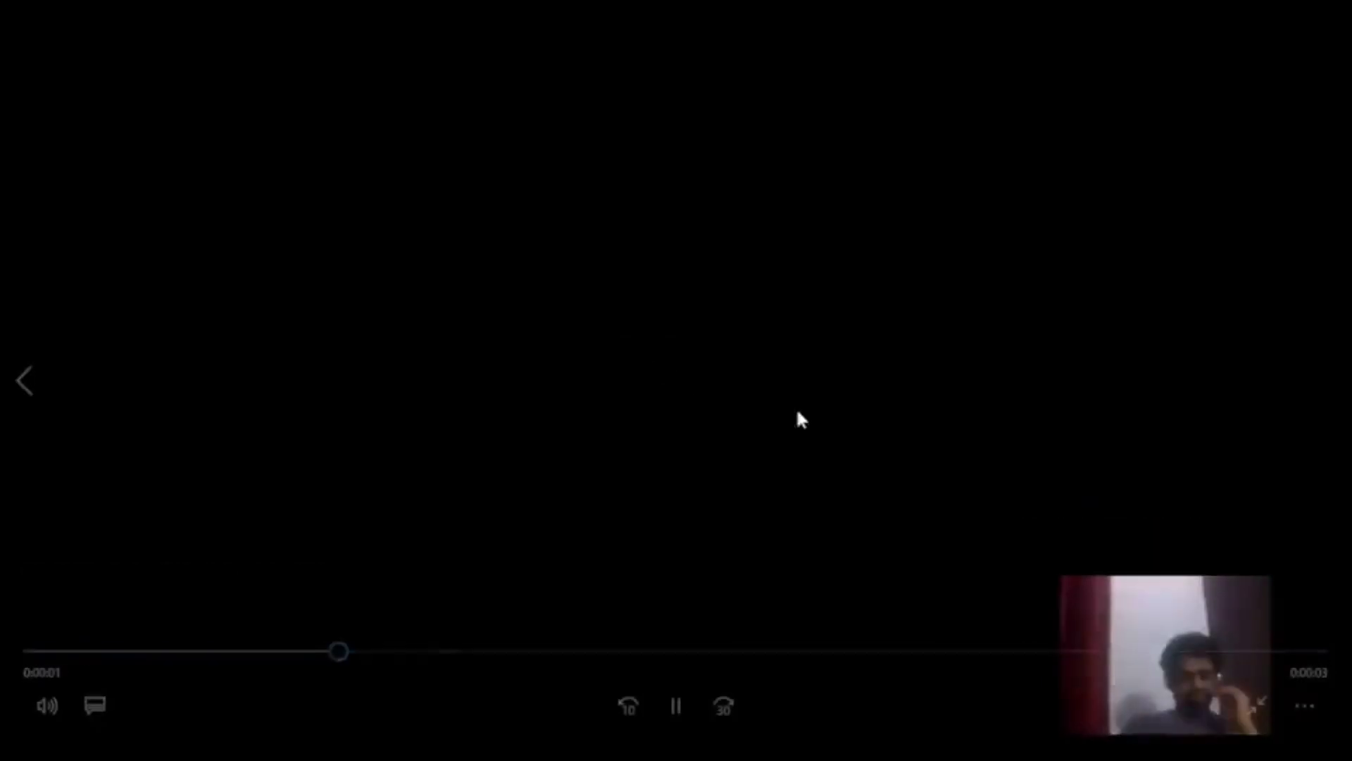
pyautogui.doubleClick(1211, 105)
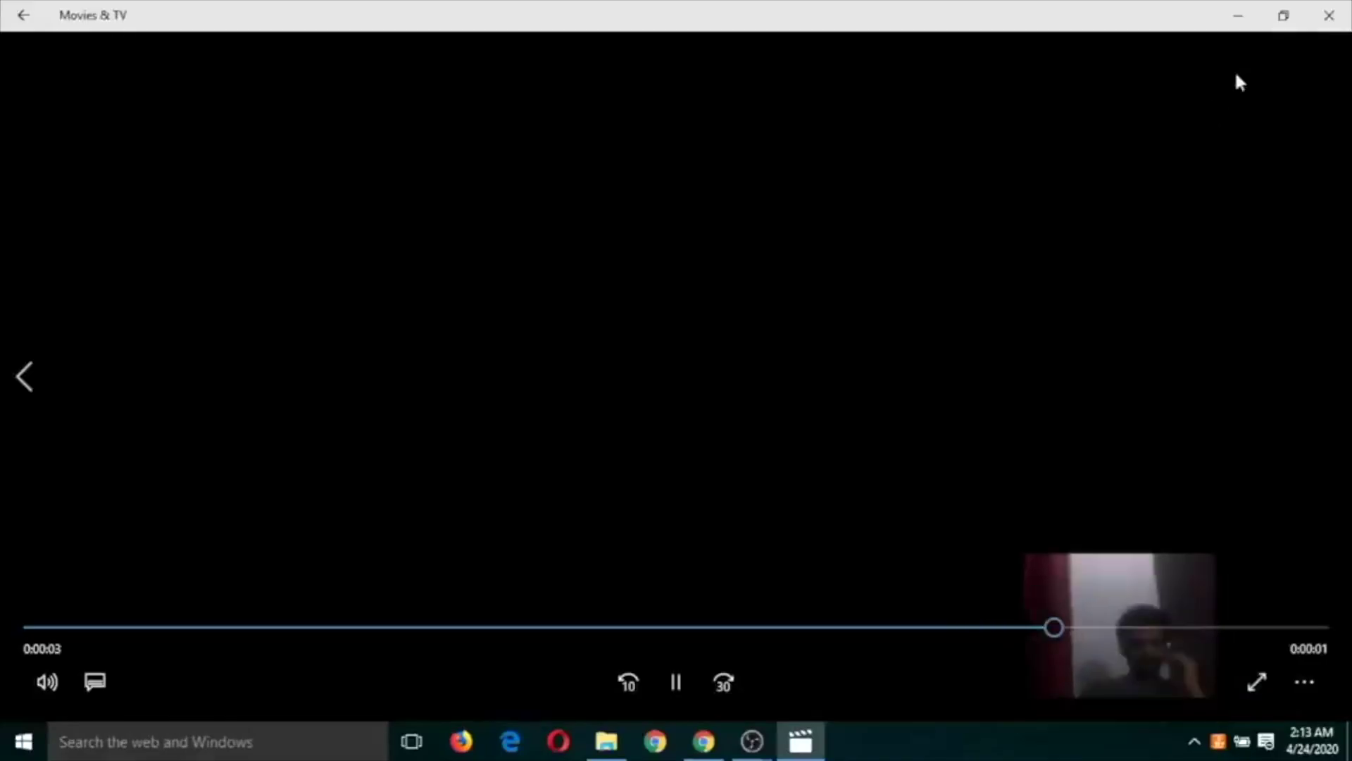
pyautogui.click(1331, 18)
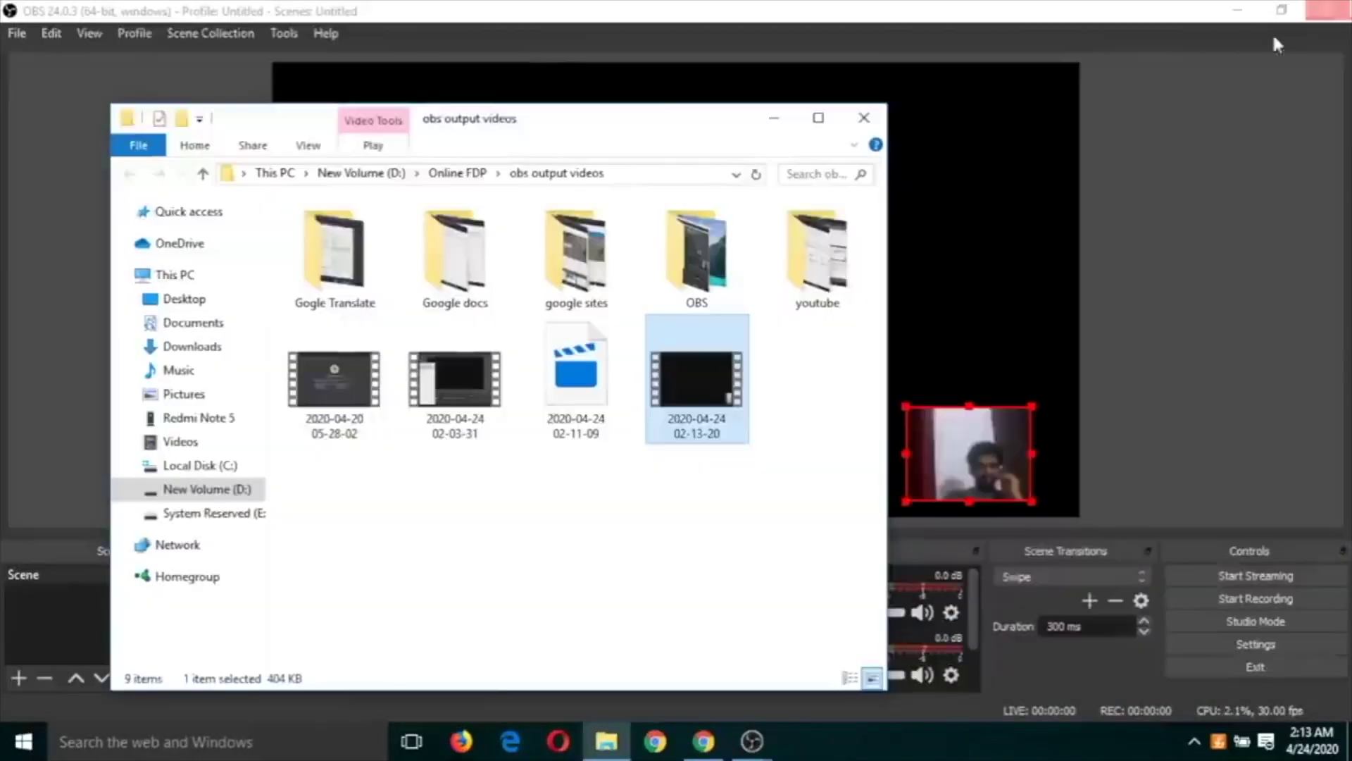
# Minimize the obs output videos Explorer window to return to OBS.
pyautogui.click(778, 121)
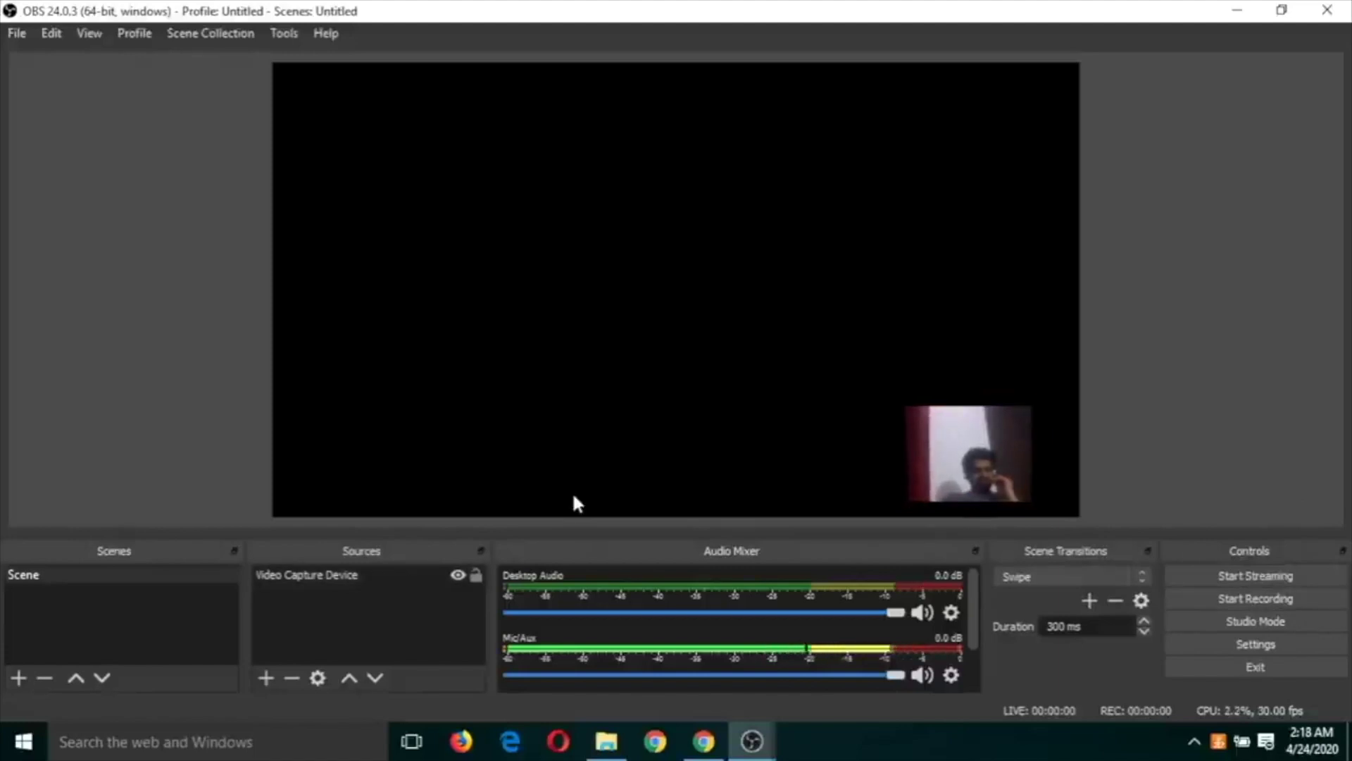
# Add an Image source using best-desktop-wallpaper.jpg as its image file.
pyautogui.click(272, 679)
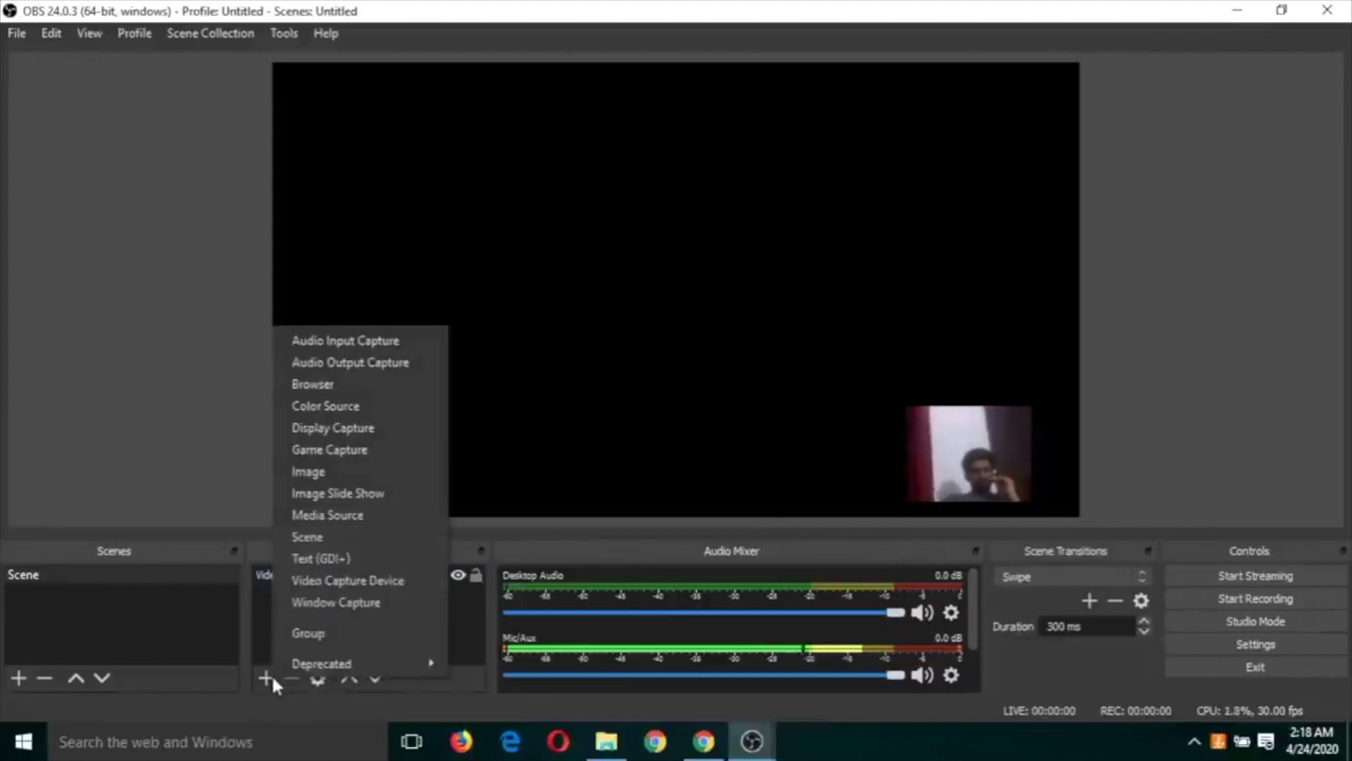
pyautogui.click(335, 472)
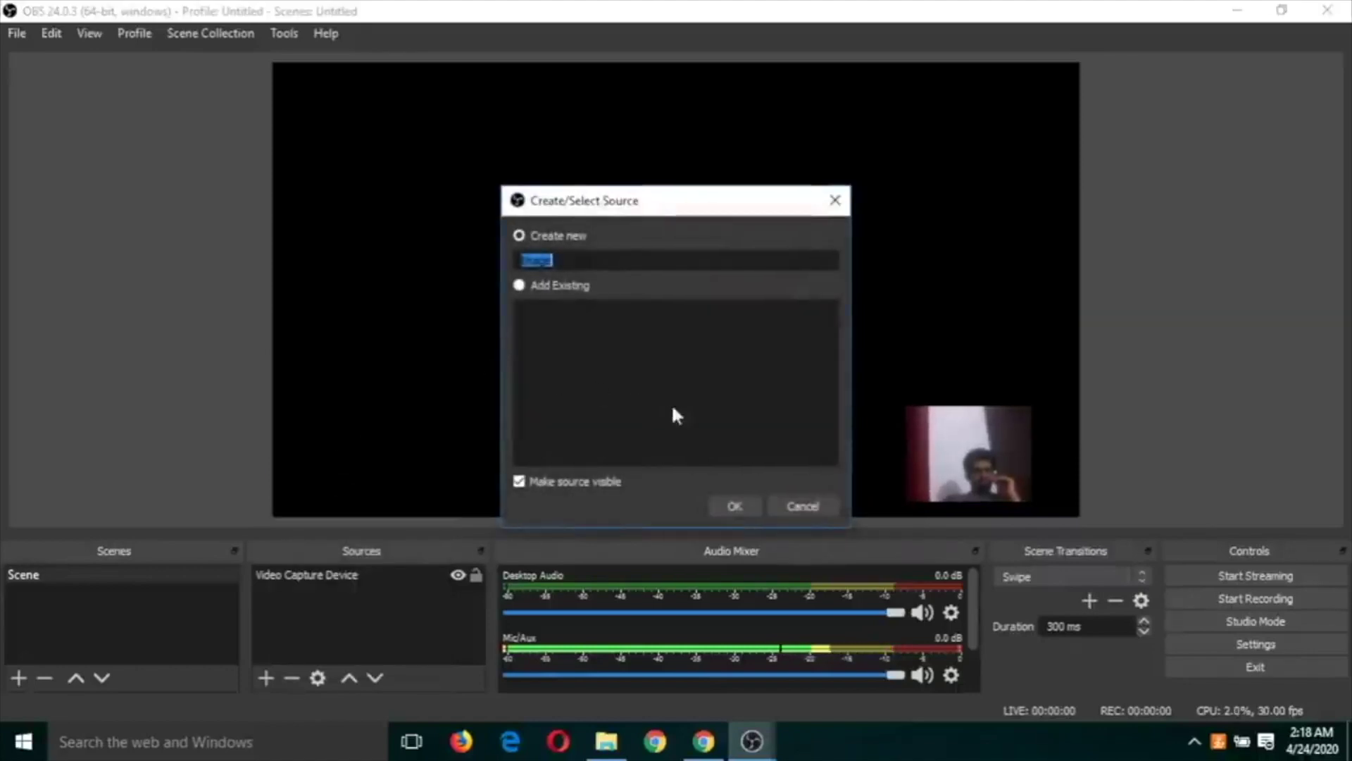
pyautogui.click(739, 505)
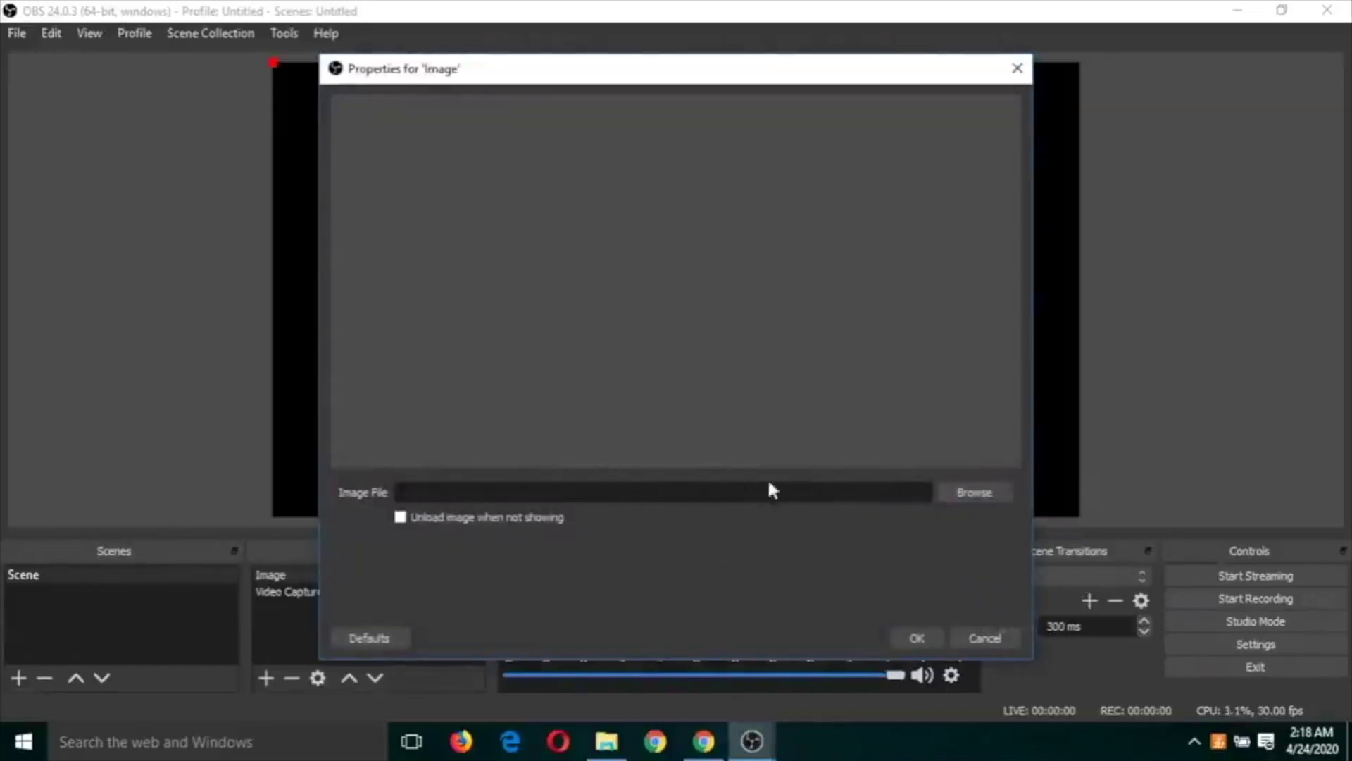
pyautogui.click(972, 496)
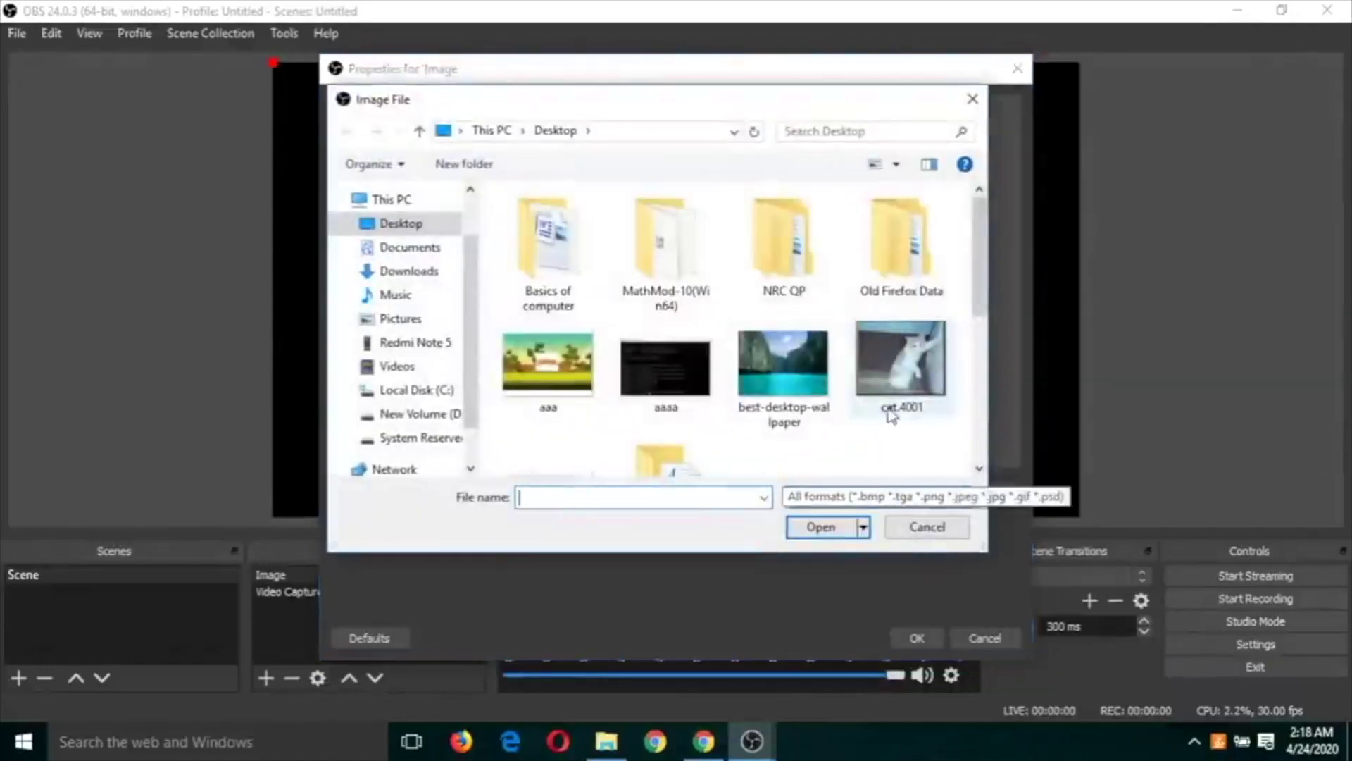
pyautogui.click(776, 388)
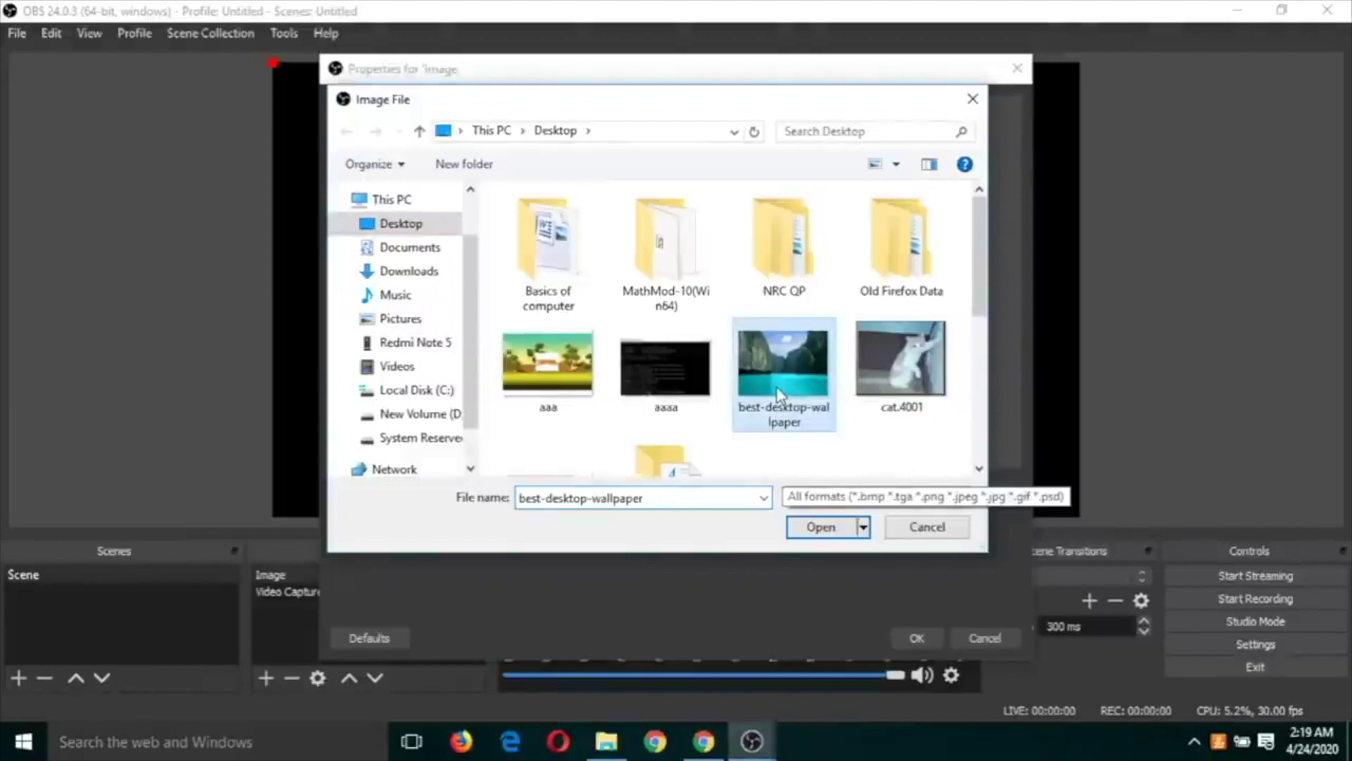
pyautogui.click(821, 528)
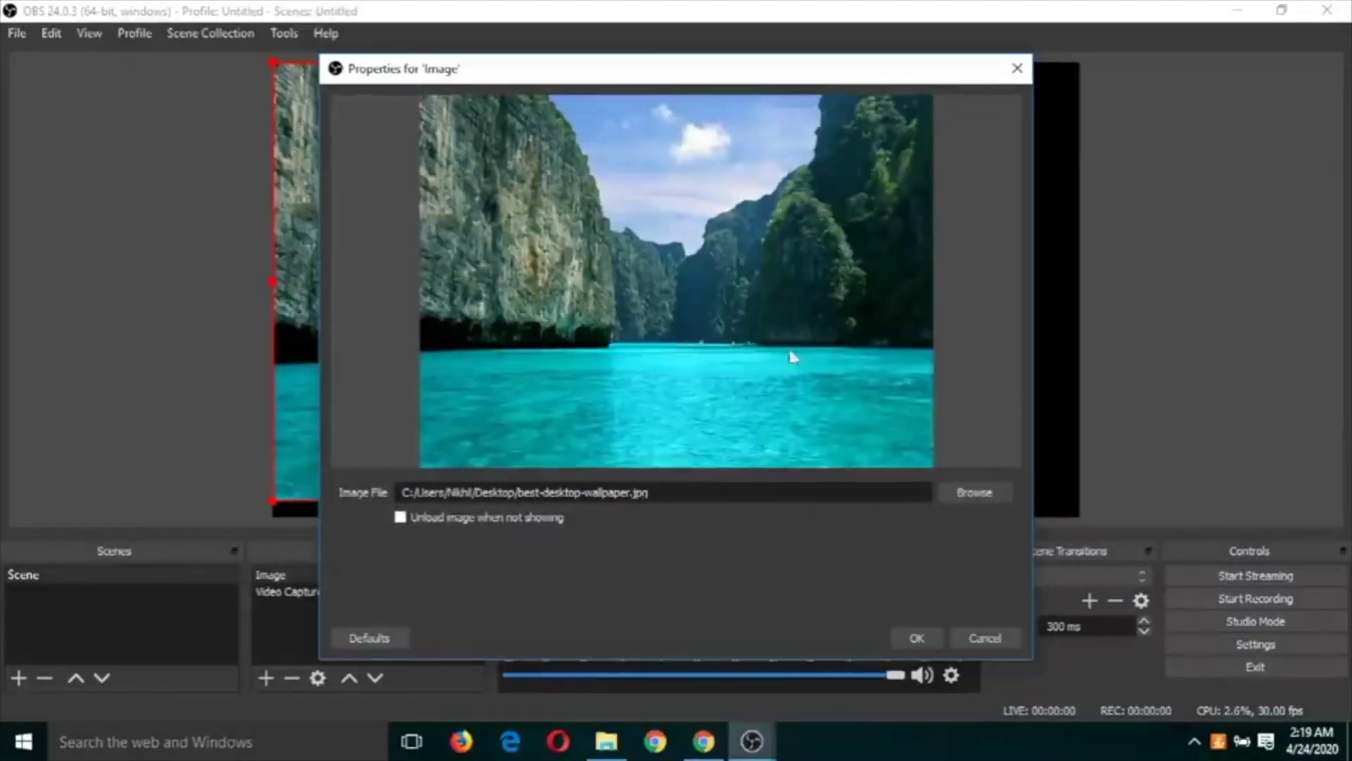
pyautogui.click(917, 638)
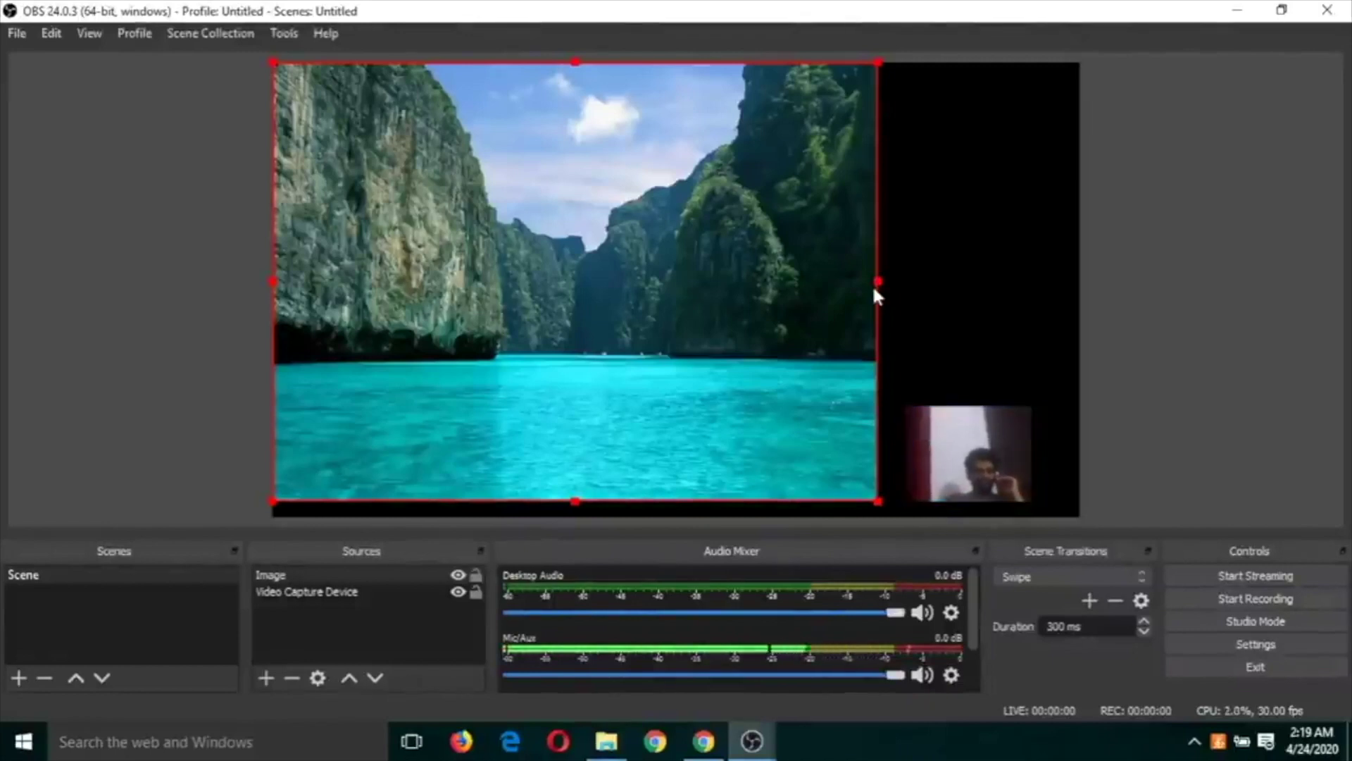
# Enlarge and reposition the wallpaper image on the left, keeping the webcam box uncovered at bottom-right.
pyautogui.moveTo(877, 283)
pyautogui.mouseDown()
pyautogui.moveTo(936, 284)
pyautogui.moveTo(896, 276)
pyautogui.mouseUp()
pyautogui.moveTo(714, 283); pyautogui.dragTo(743, 271)
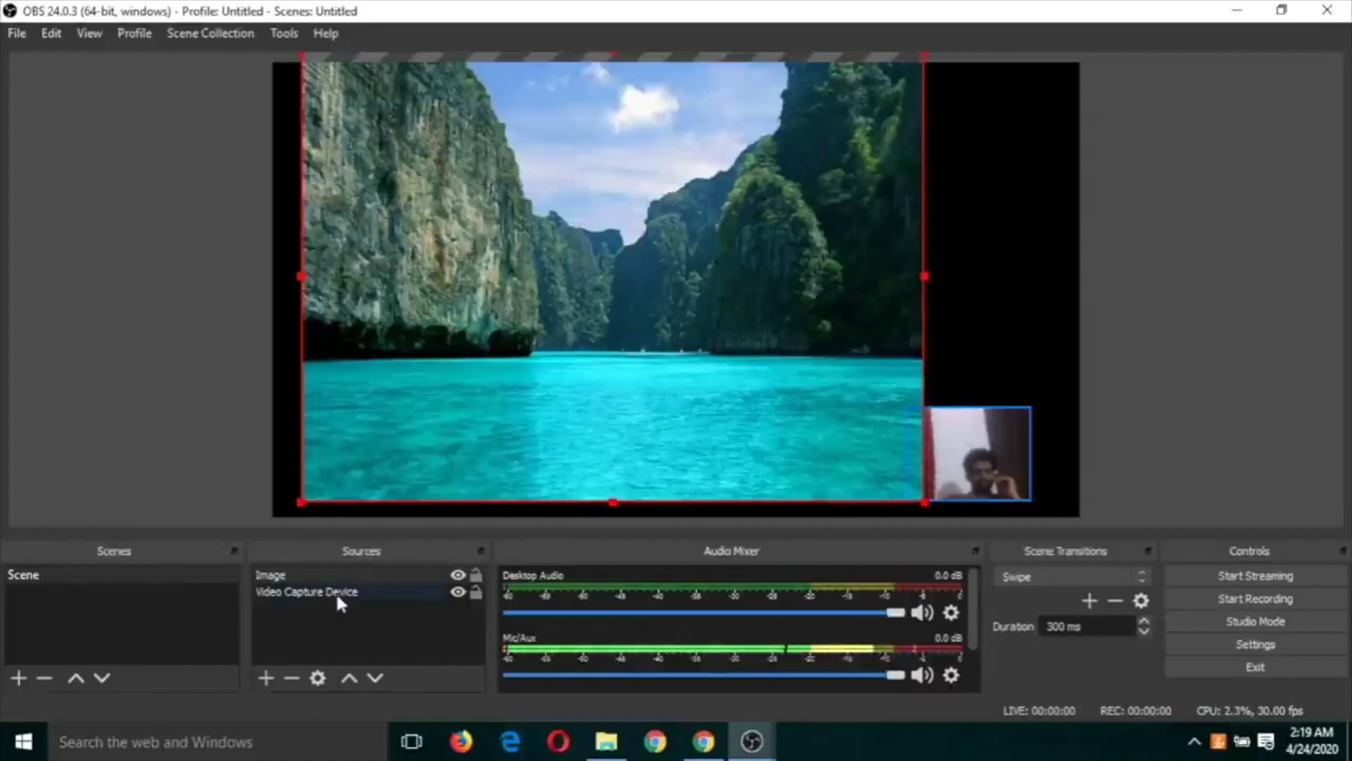
pyautogui.moveTo(976, 455); pyautogui.dragTo(1009, 465)
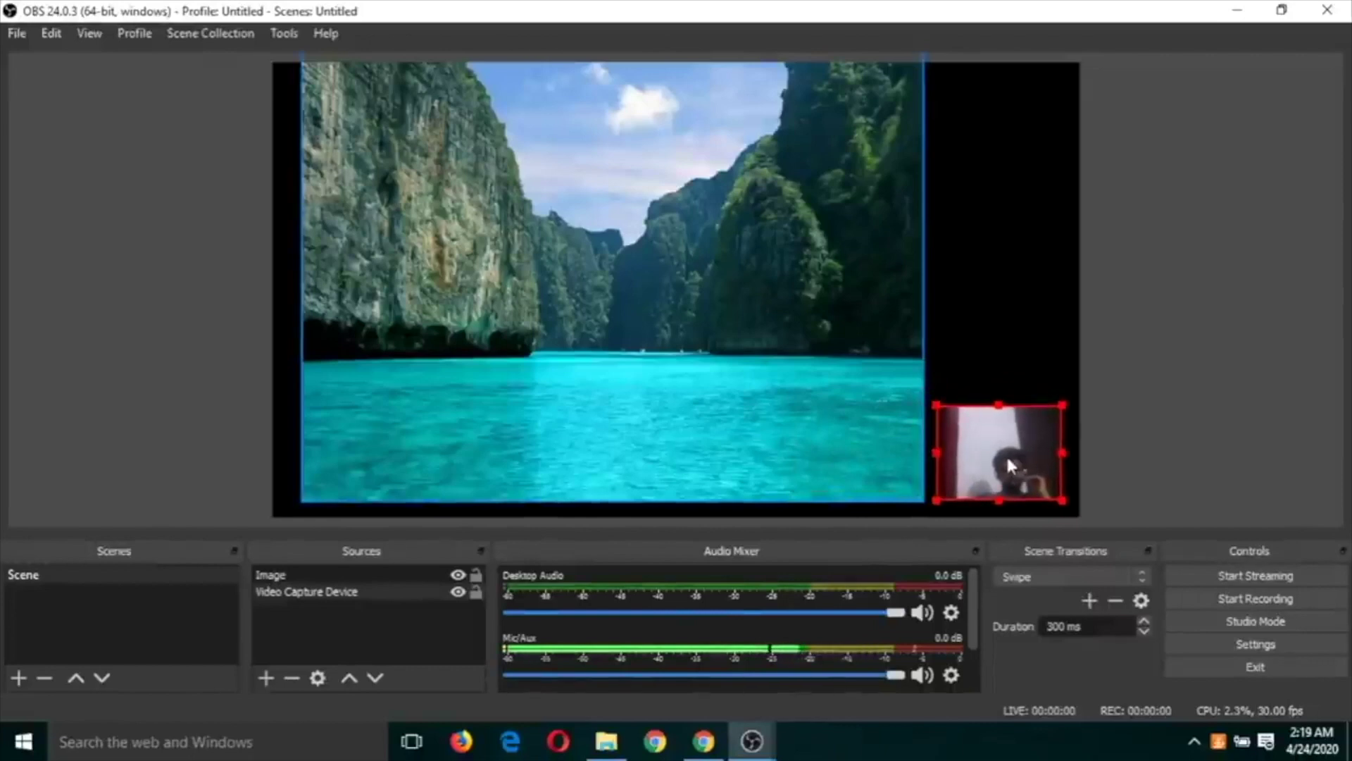
pyautogui.click(881, 324)
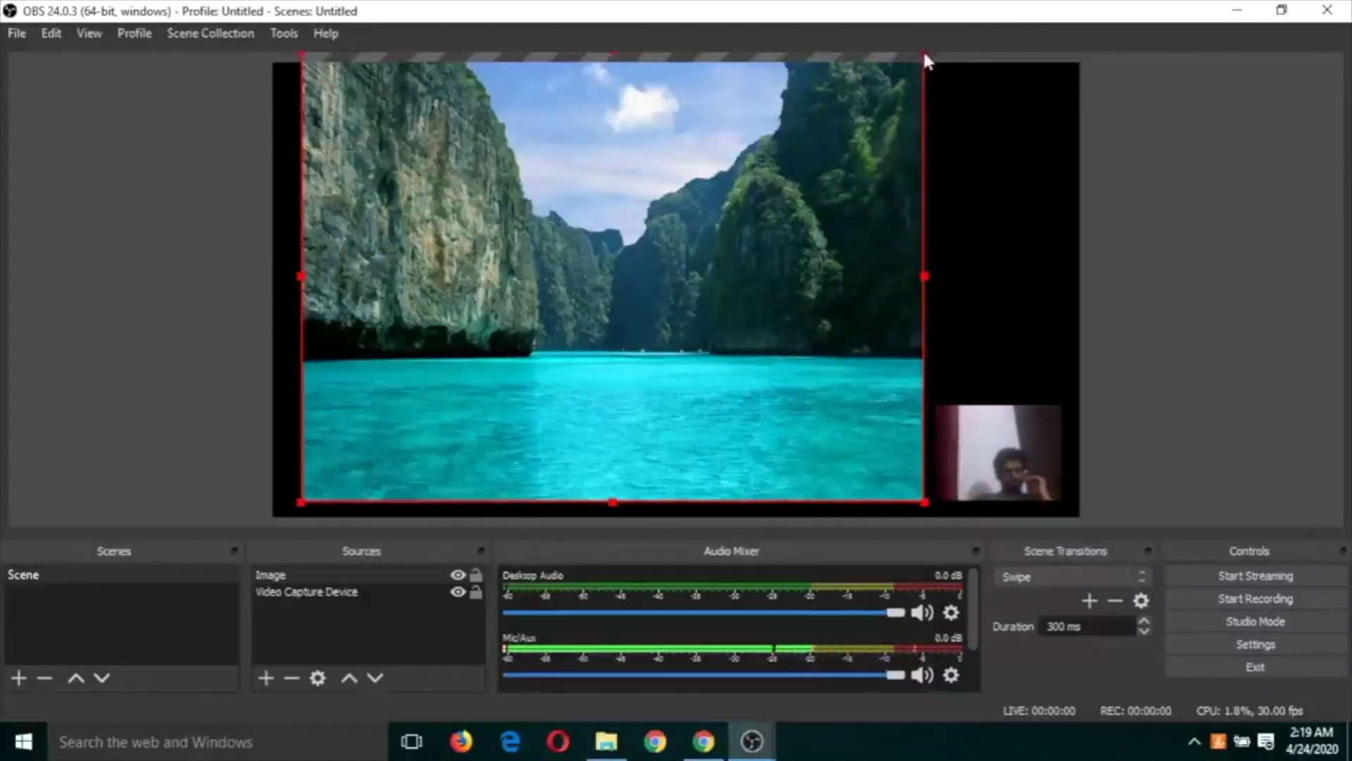
pyautogui.moveTo(925, 55); pyautogui.dragTo(892, 111)
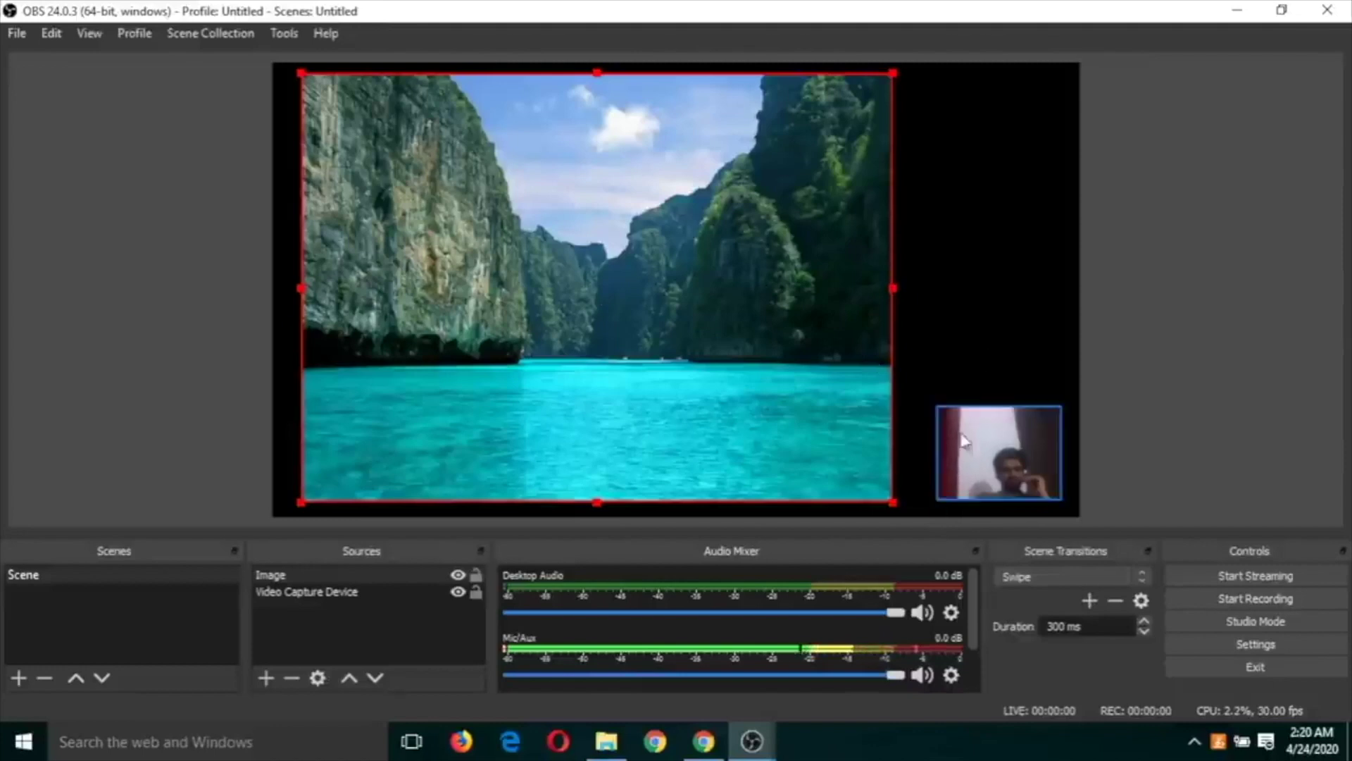
# Delete the Video Capture Device source, confirming the removal.
pyautogui.click(1004, 461)
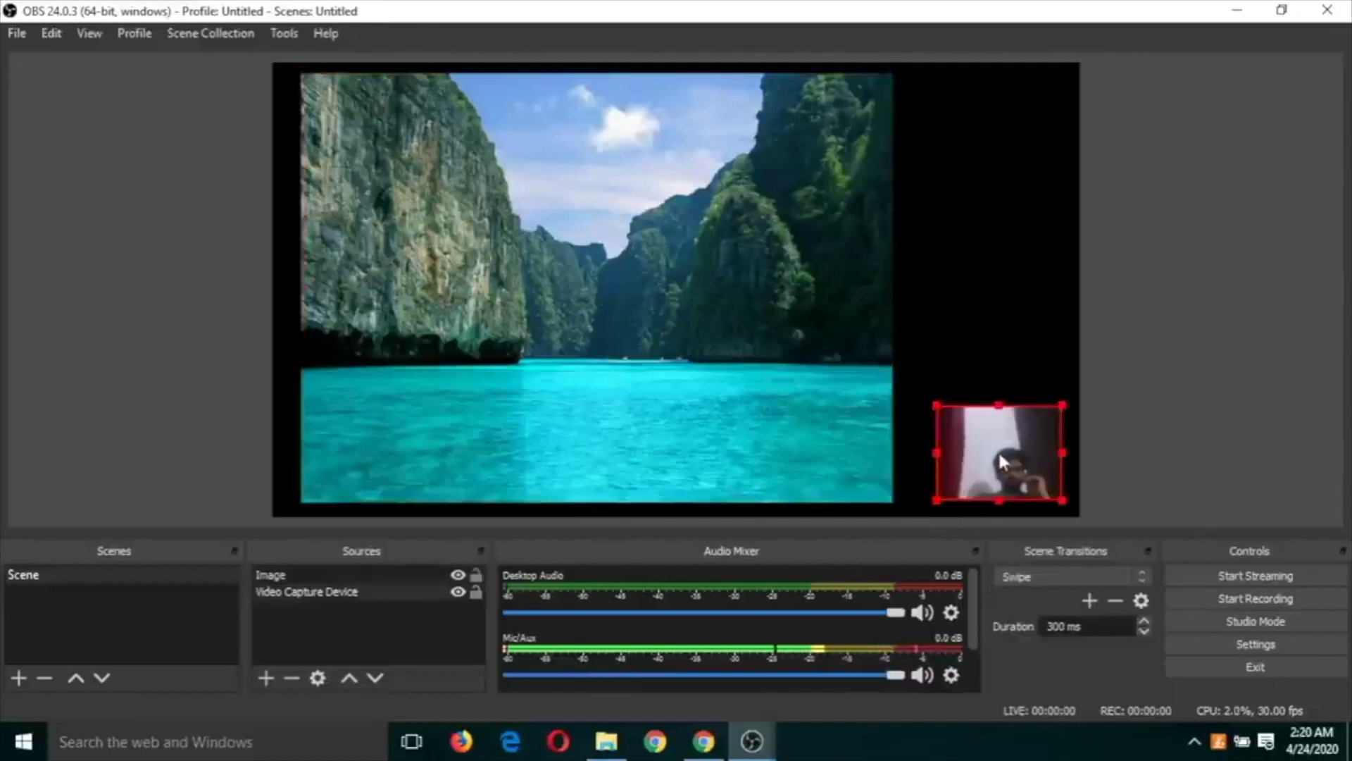
pyautogui.click(283, 589)
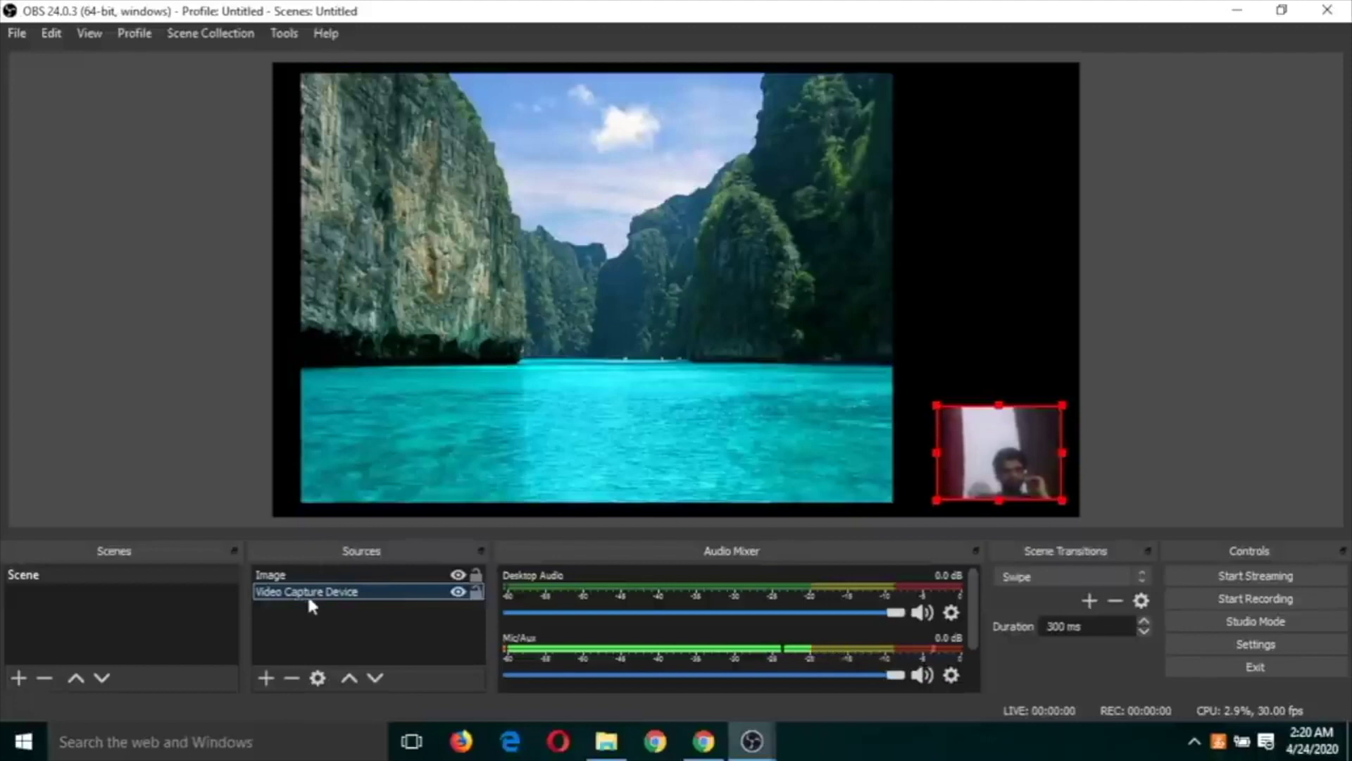
pyautogui.click(291, 676)
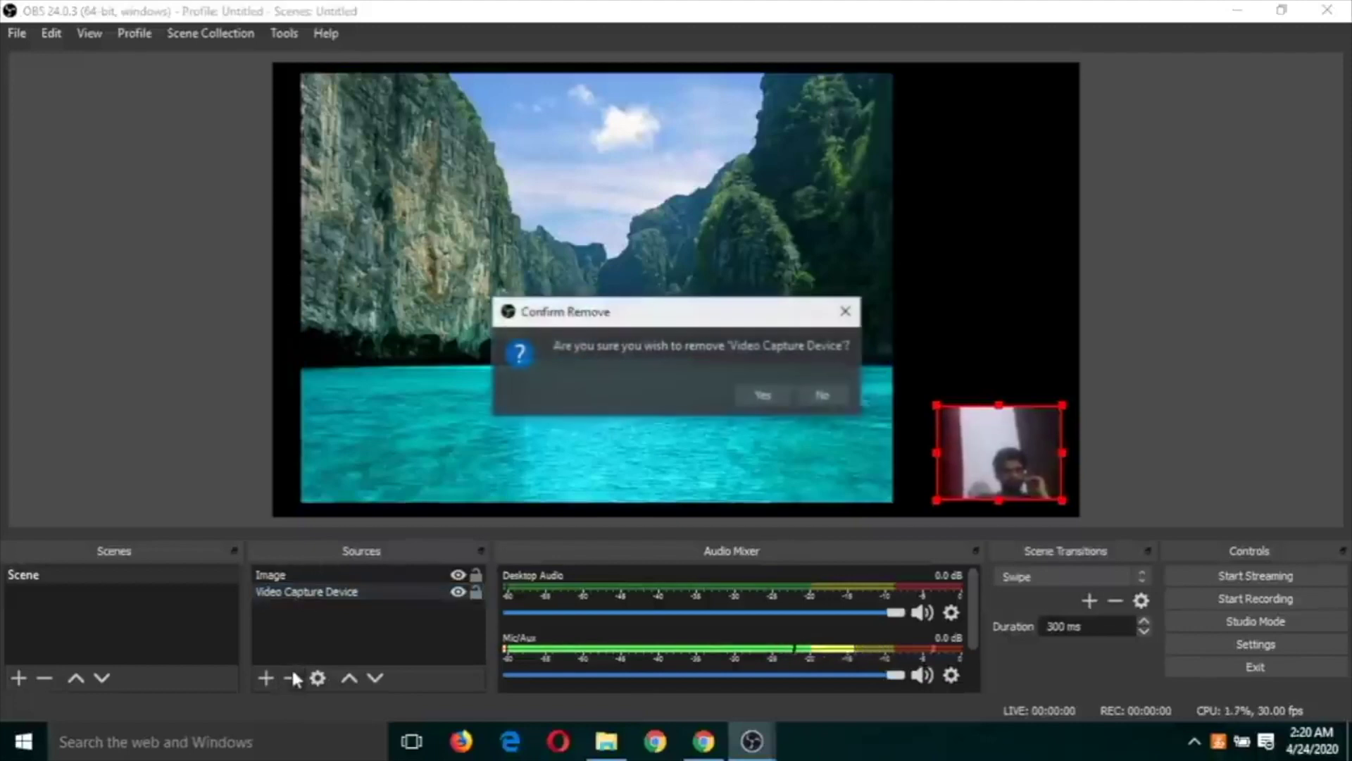
pyautogui.click(768, 394)
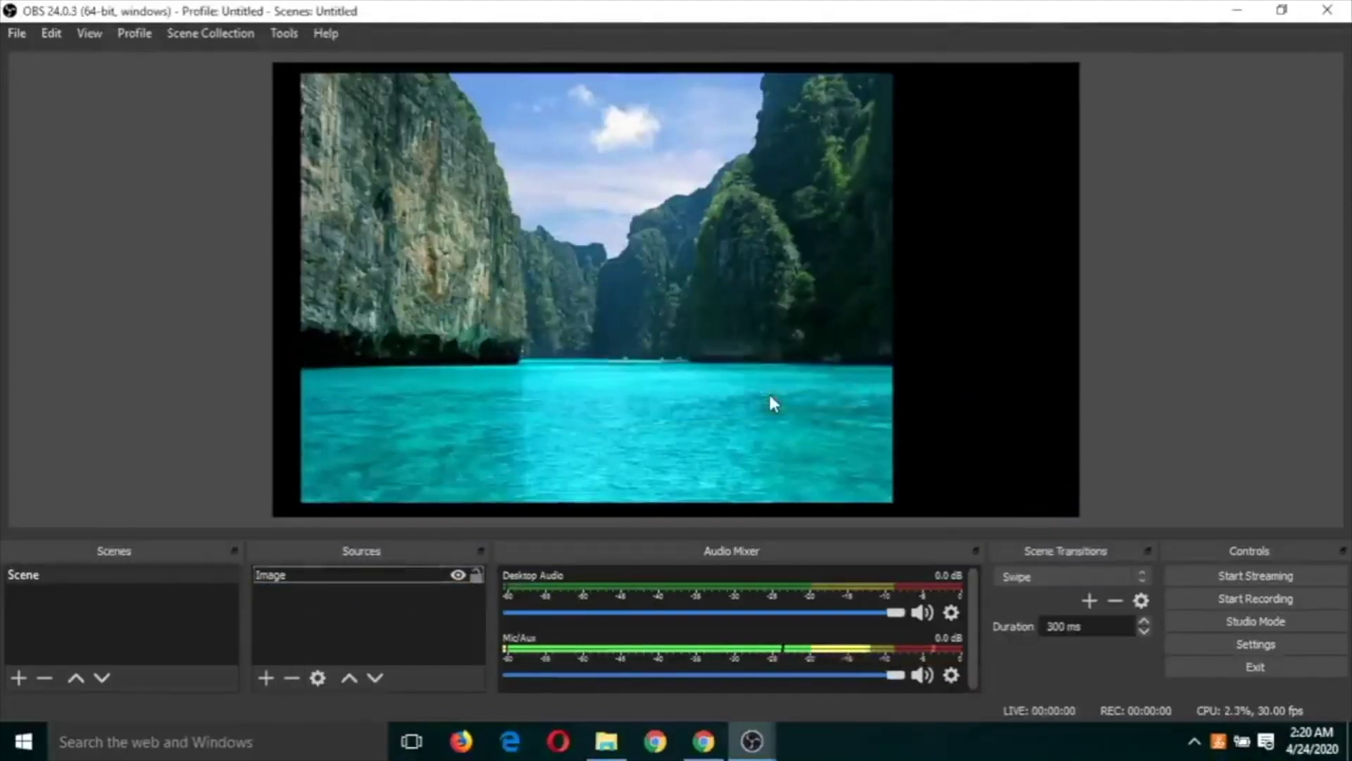
# Stretch the Image source's right edge slightly outward and start recording the image-only scene.
pyautogui.click(849, 304)
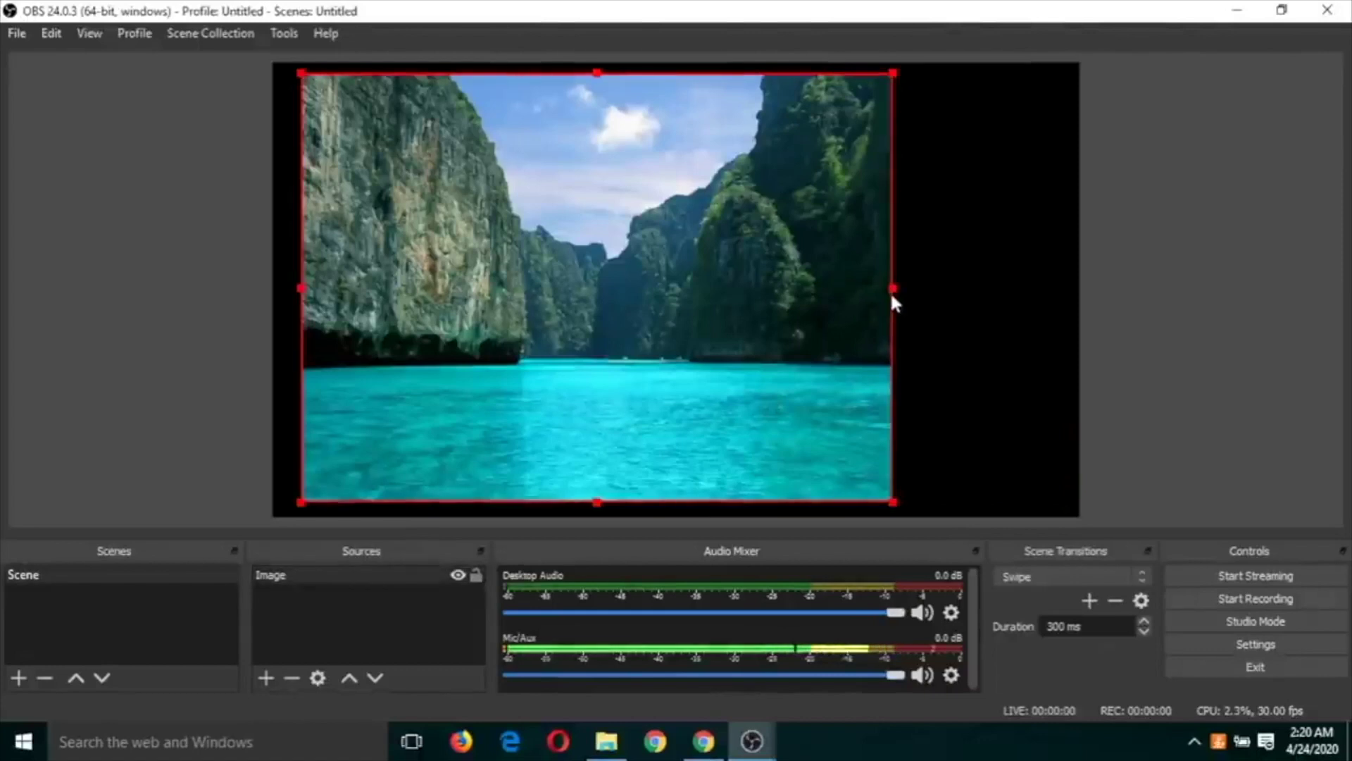
pyautogui.moveTo(894, 288)
pyautogui.mouseDown()
pyautogui.moveTo(920, 289)
pyautogui.moveTo(903, 288)
pyautogui.mouseUp()
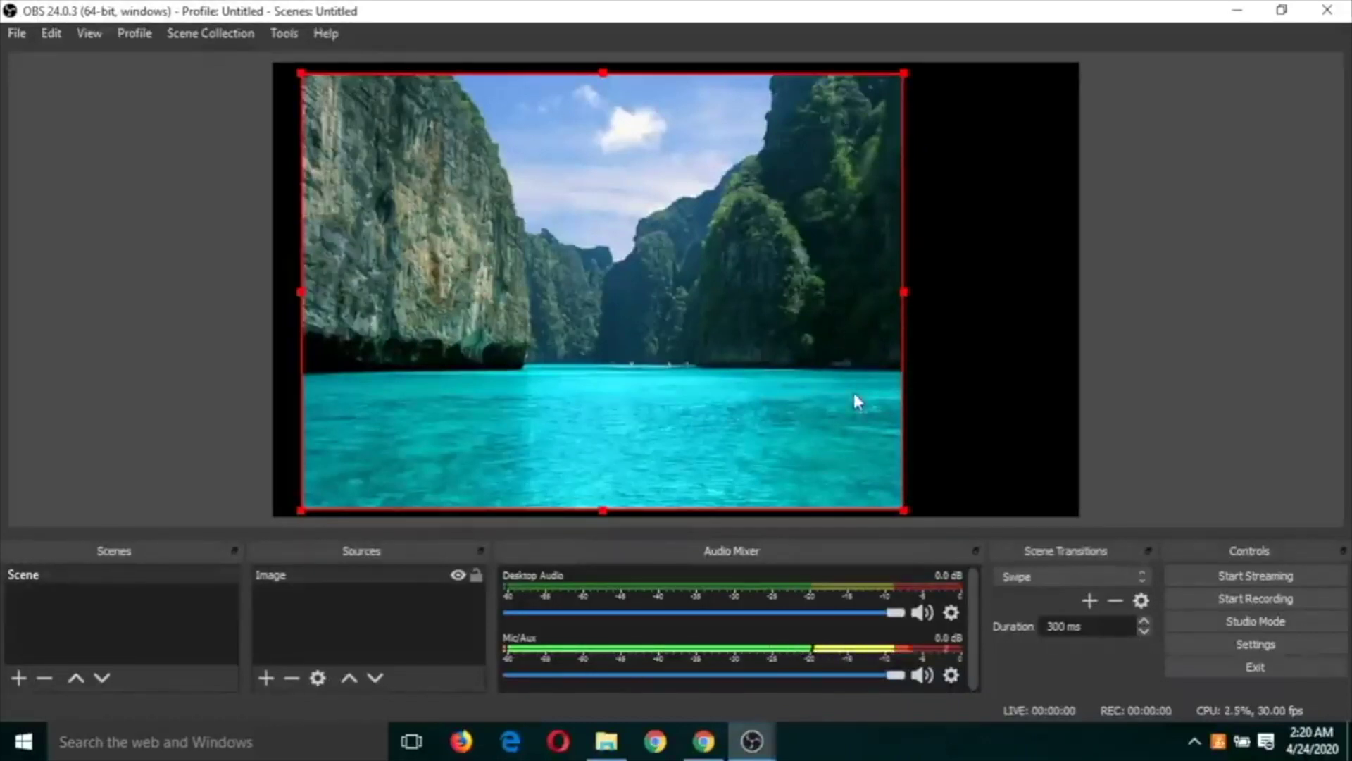
pyautogui.click(1217, 597)
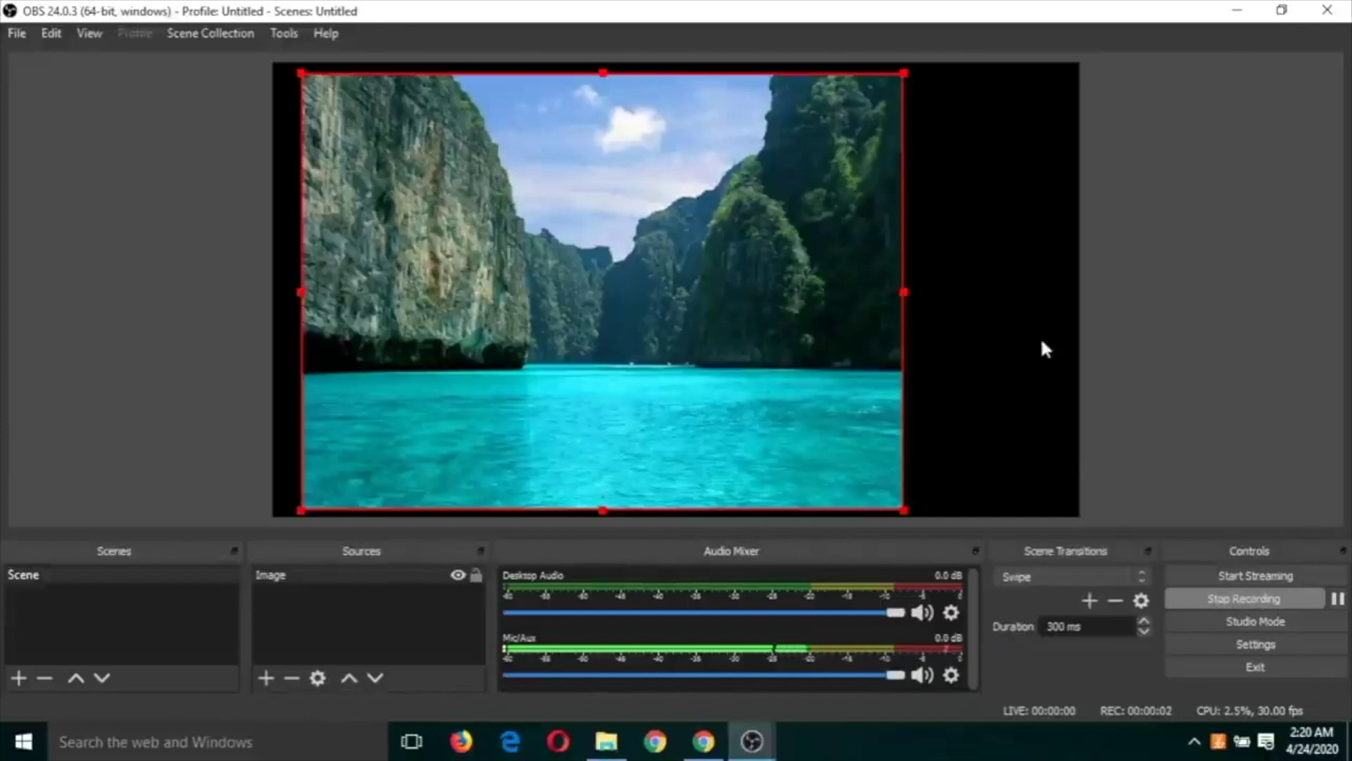
# Stop the image-only recording after about four seconds, then bring up the File menu.
pyautogui.click(1212, 599)
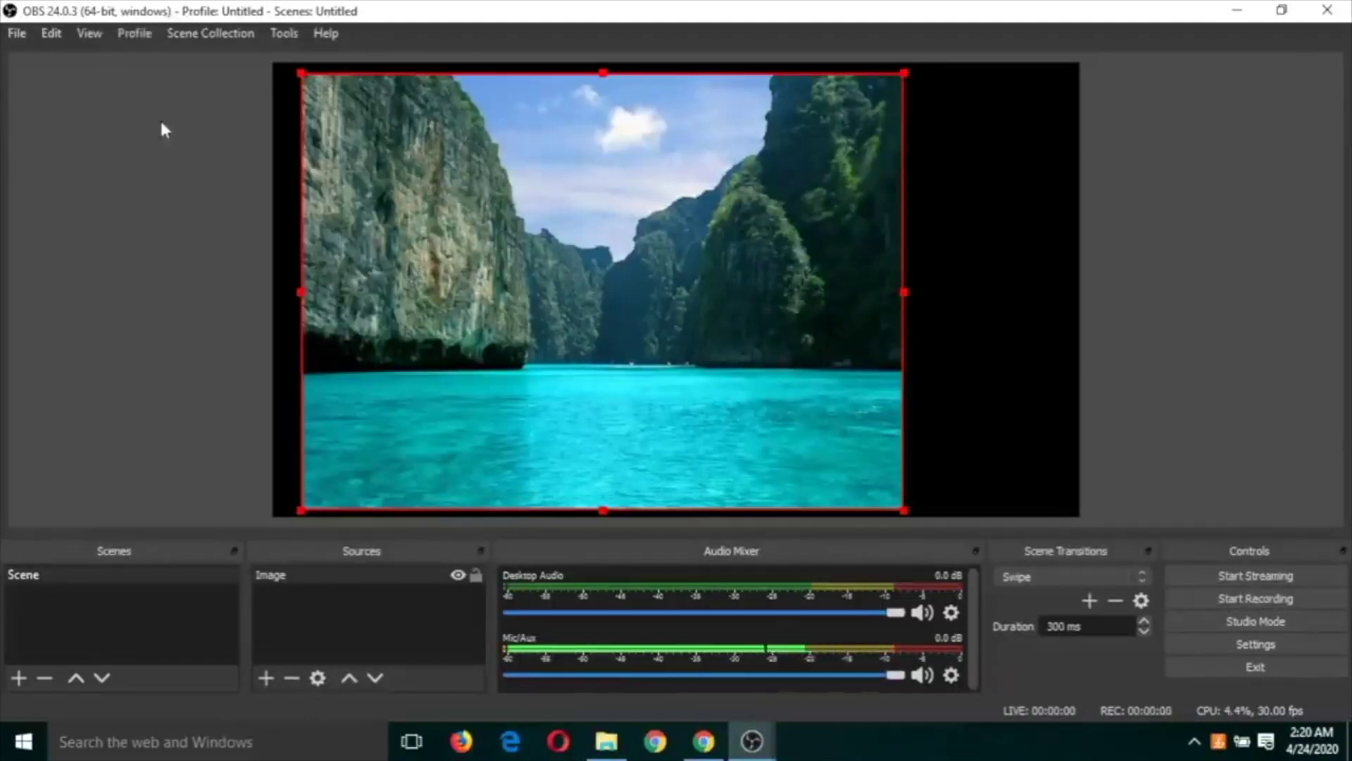
pyautogui.click(17, 36)
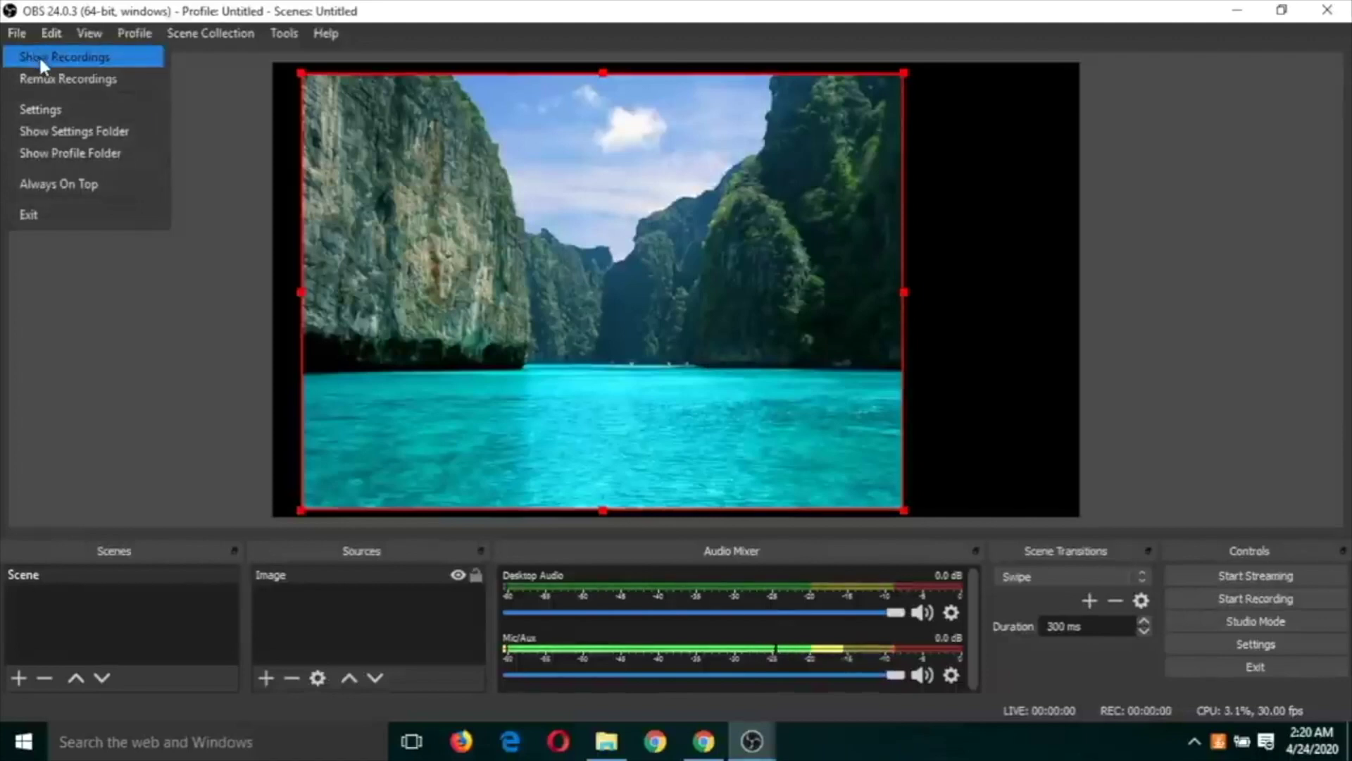
pyautogui.click(40, 56)
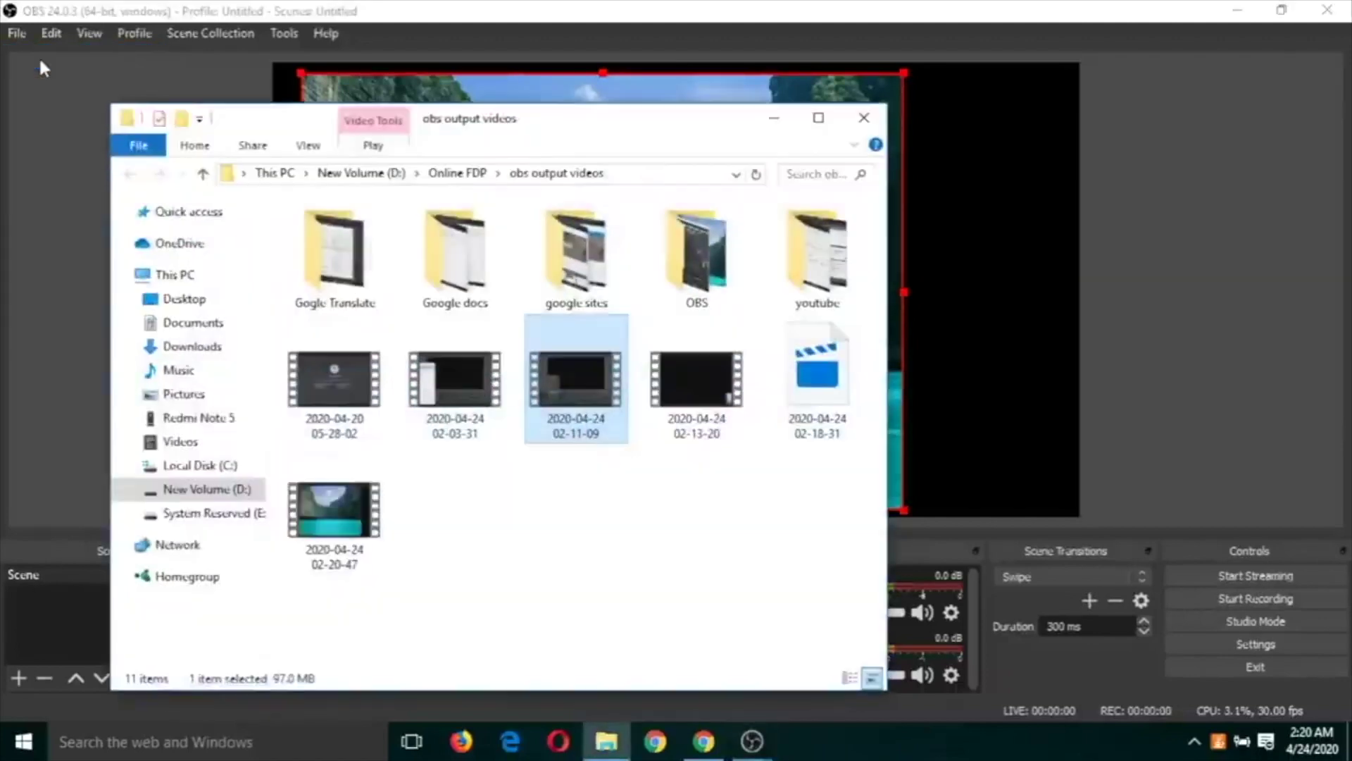
pyautogui.doubleClick(333, 523)
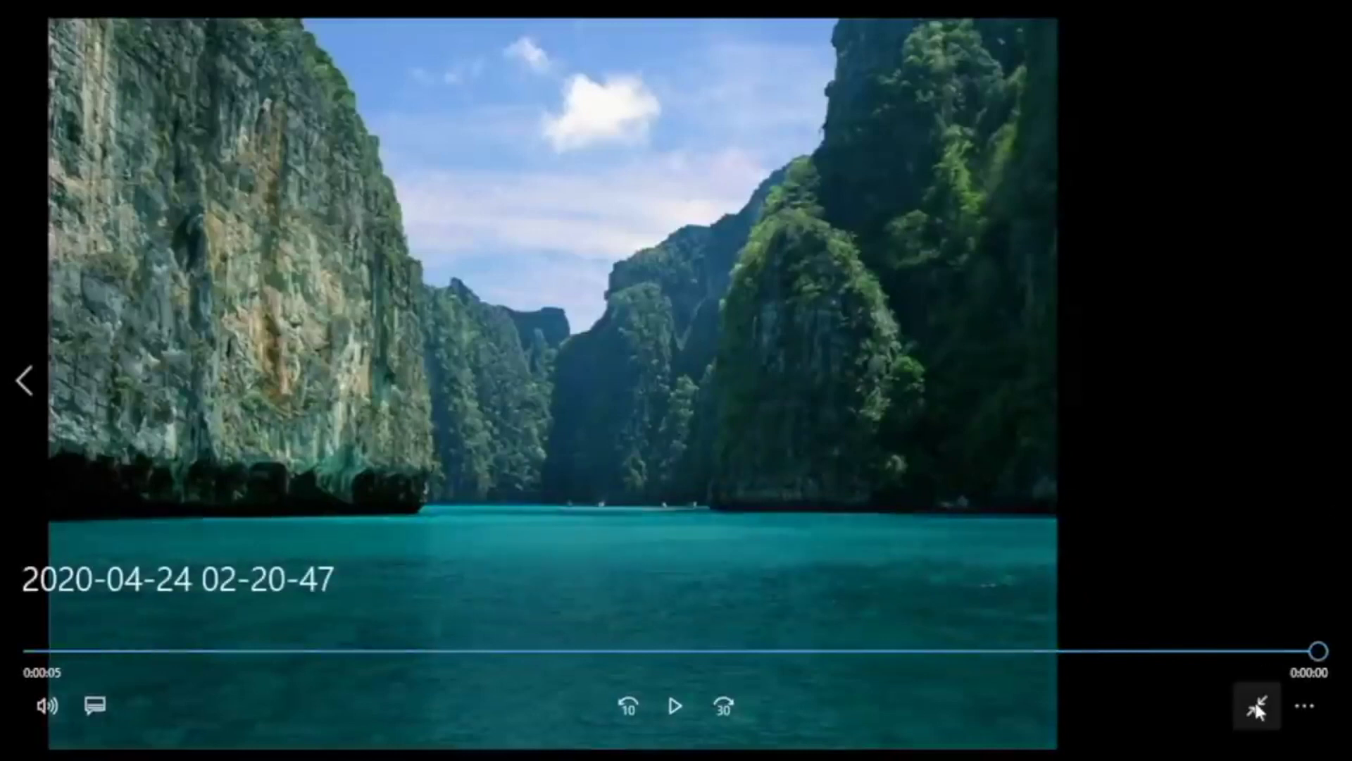
# Exit full-screen, close Movies & TV, and minimize File Explorer to reveal the OBS landscape scene.
pyautogui.click(1256, 704)
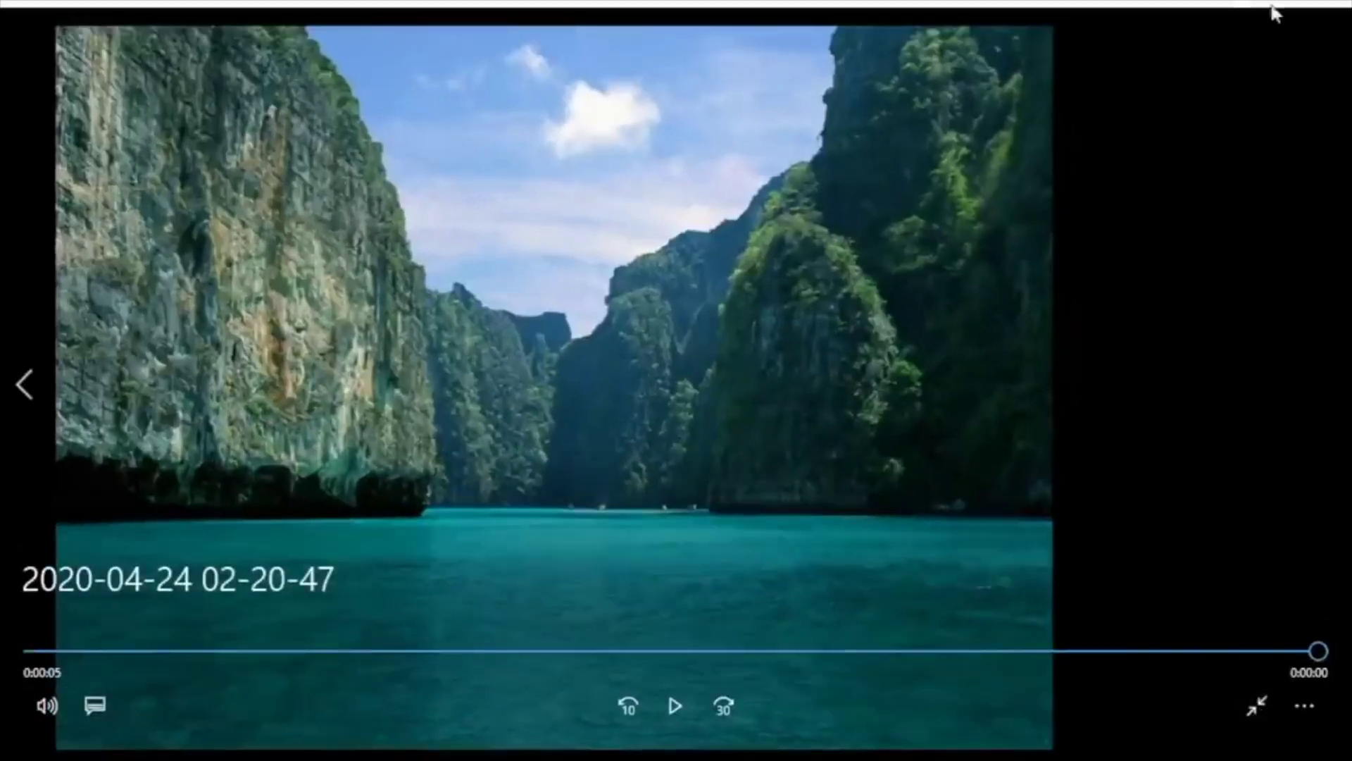
pyautogui.moveTo(1206, 8)
pyautogui.click(1329, 24)
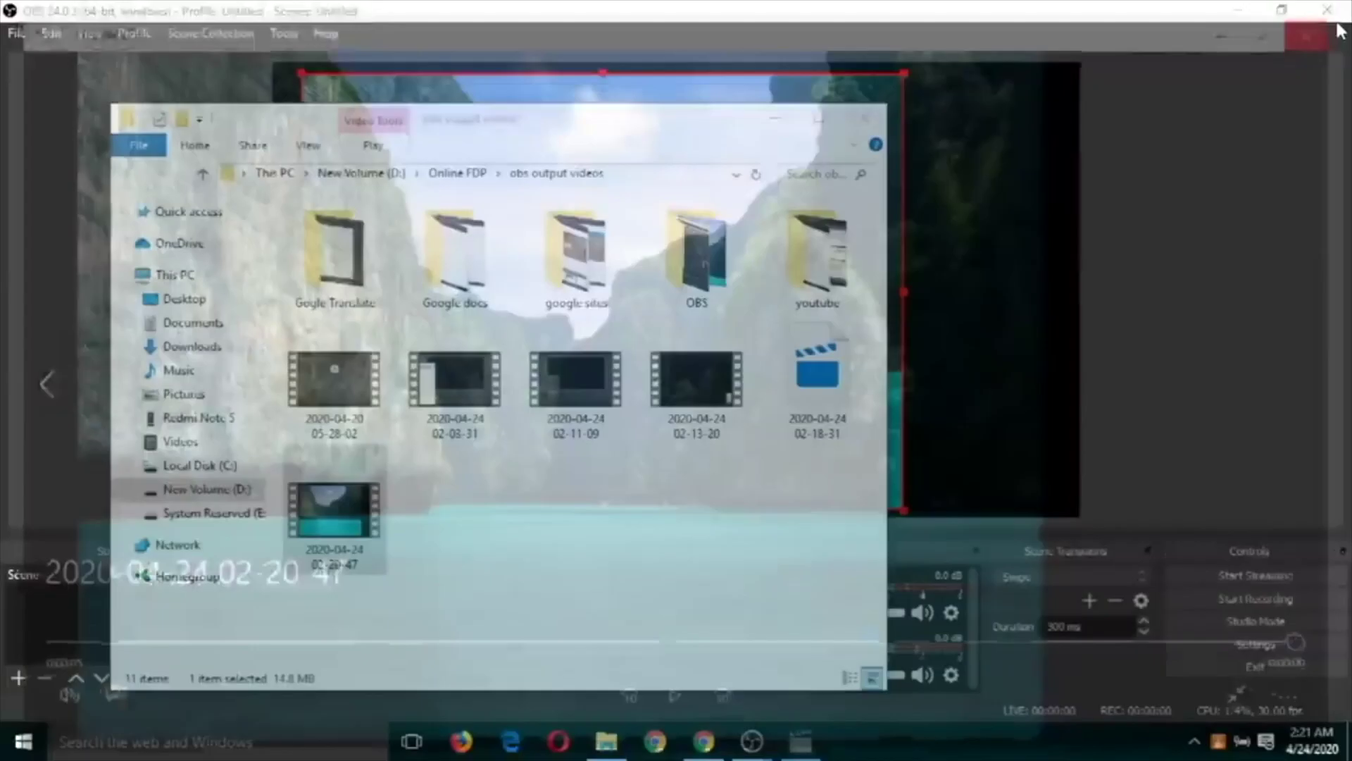
pyautogui.click(774, 123)
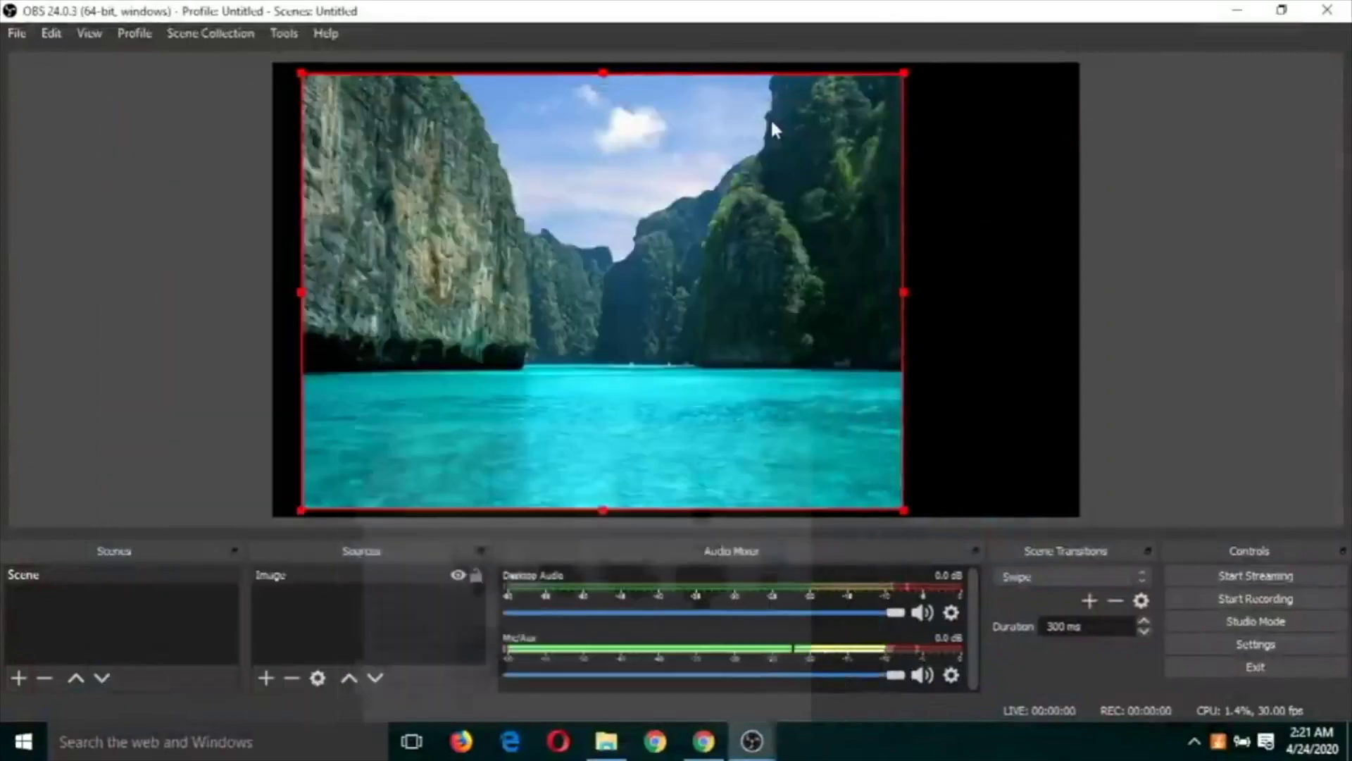